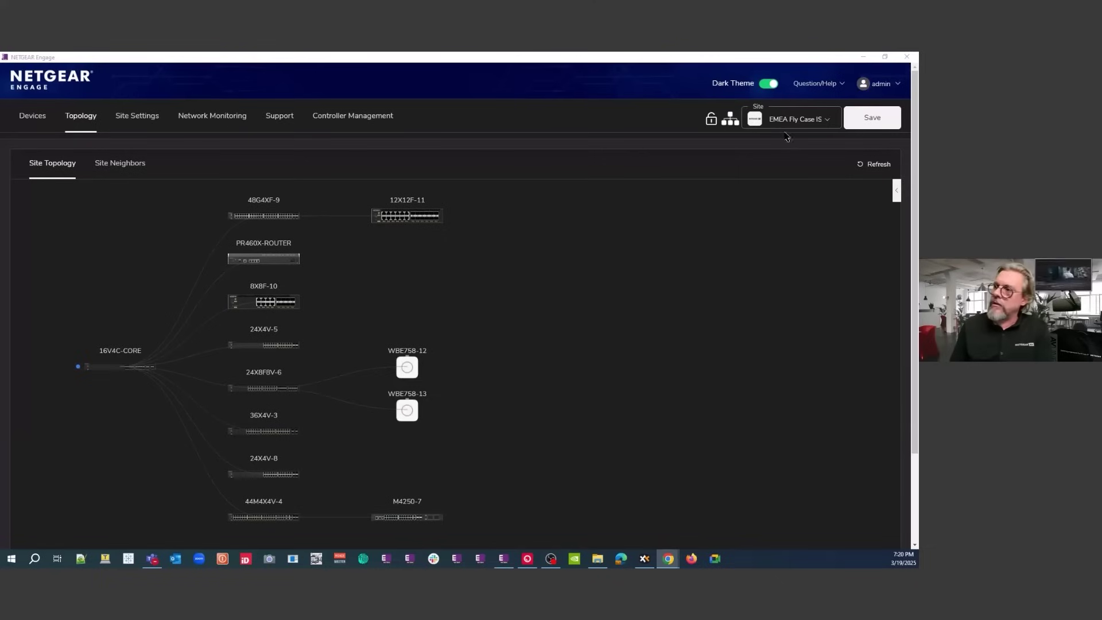
{"action": "left_click", "coordinate": [824, 83]}
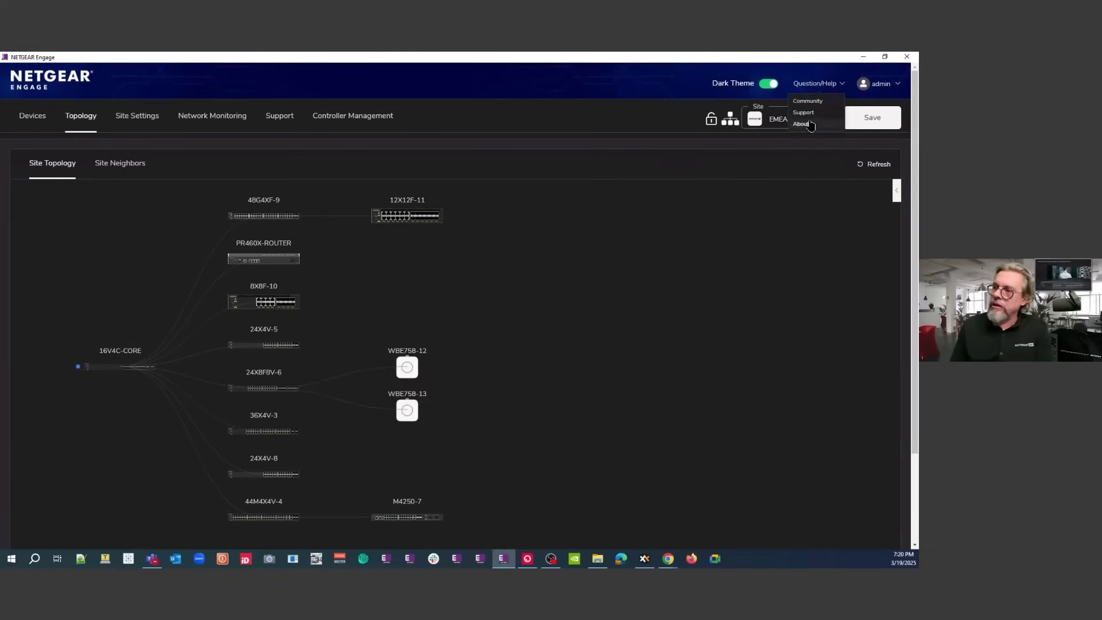
{"action": "left_click", "coordinate": [800, 122]}
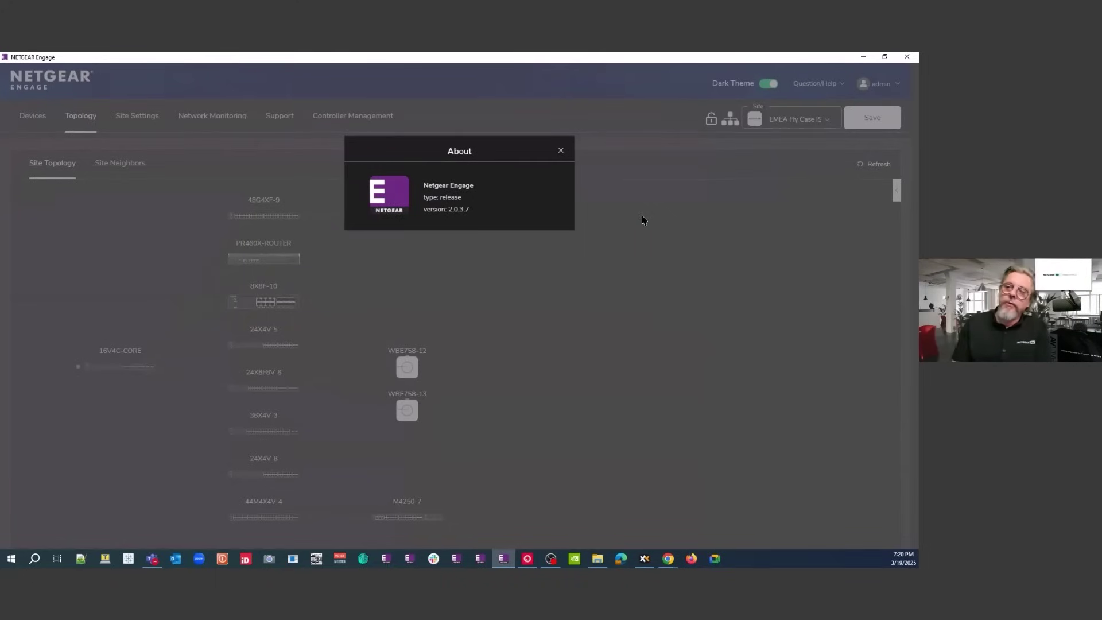
{"action": "left_click", "coordinate": [561, 151]}
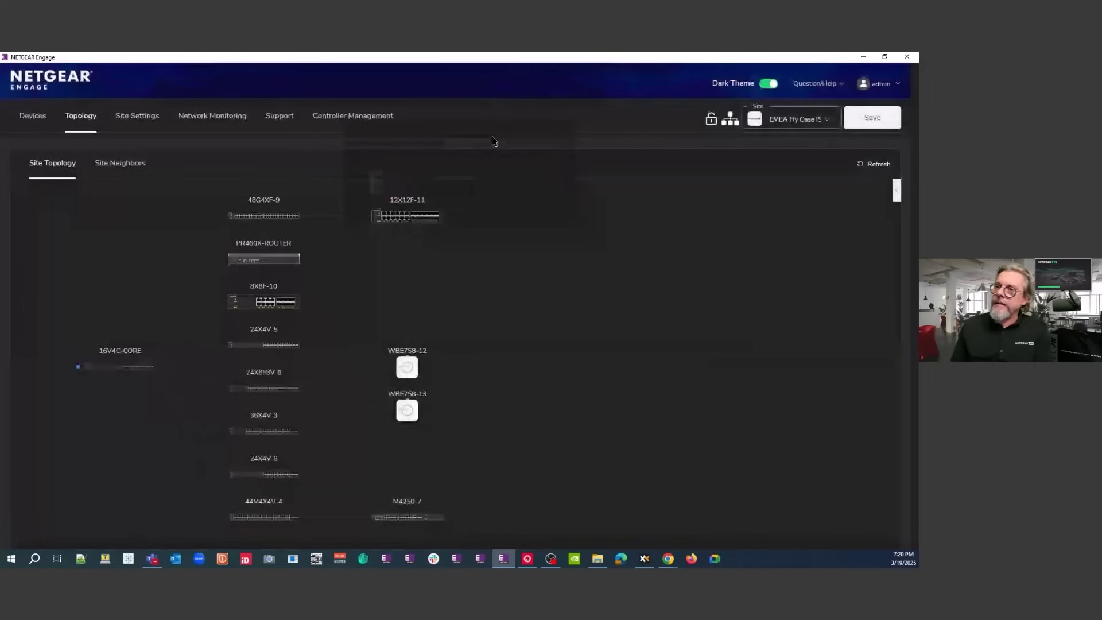
Step: Open Controller Management and check that the Site list shows only EMEA Fly Case ISE 2025
{"action": "left_click", "coordinate": [352, 115]}
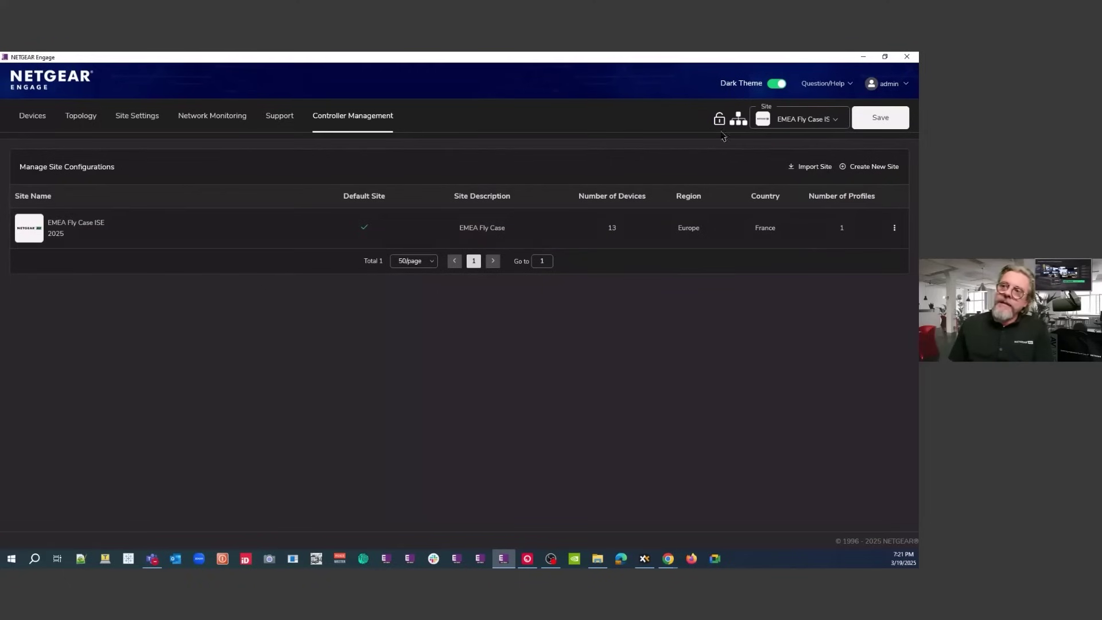
{"action": "left_click", "coordinate": [817, 118]}
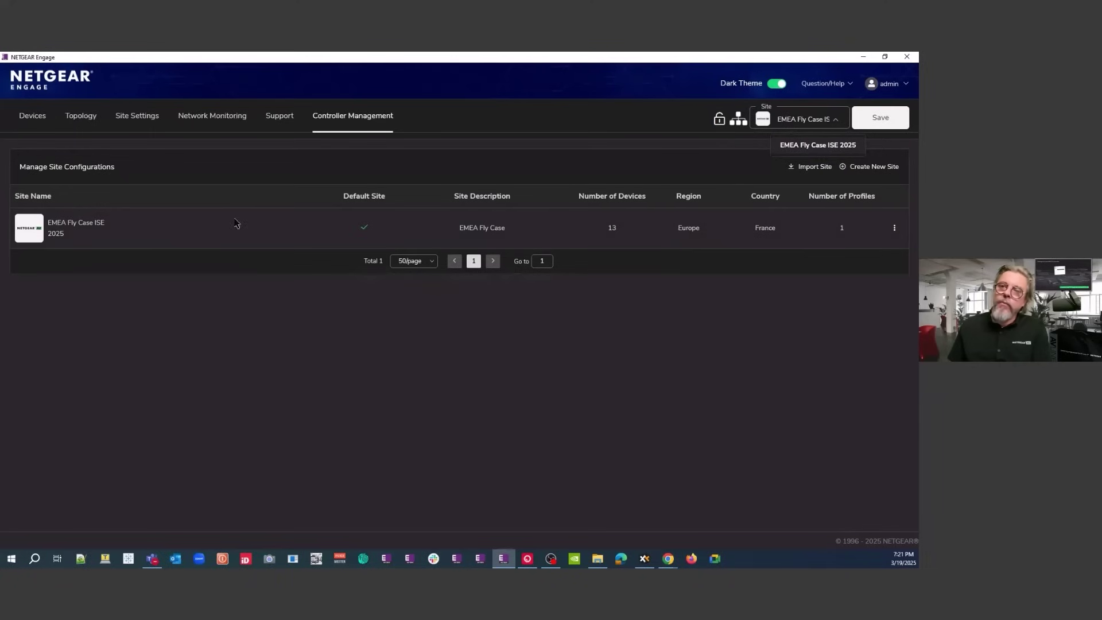
Step: Scroll the Managed Devices list, then open Edit Network Setup, which shows Static IP Address mode
{"action": "left_click", "coordinate": [43, 125]}
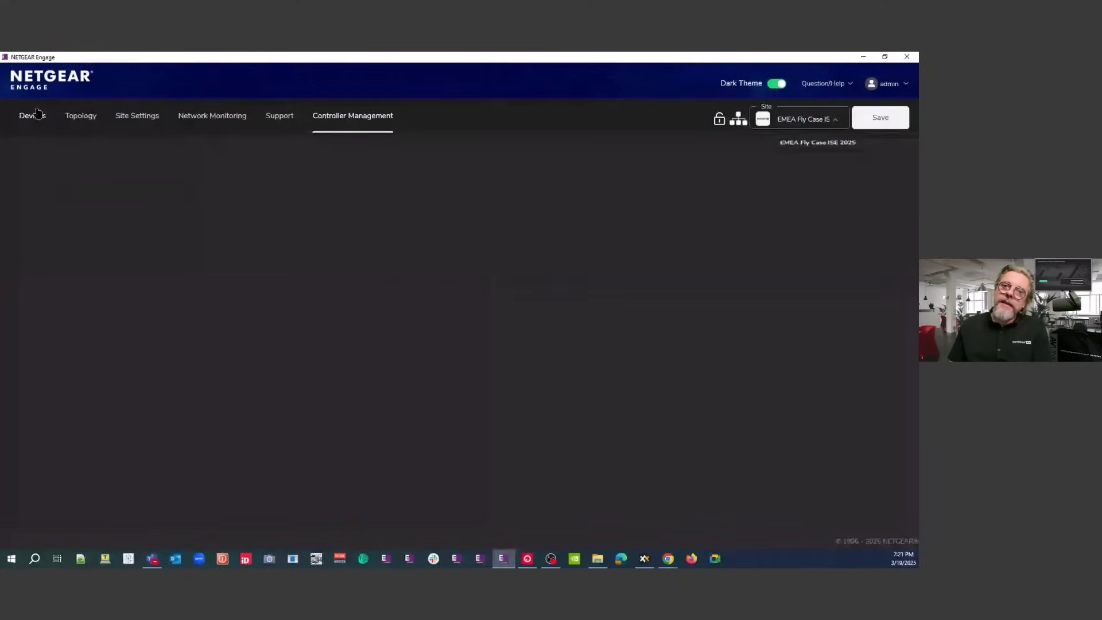
{"action": "scroll", "coordinate": [291, 361], "scroll_direction": "down", "scroll_amount": 1}
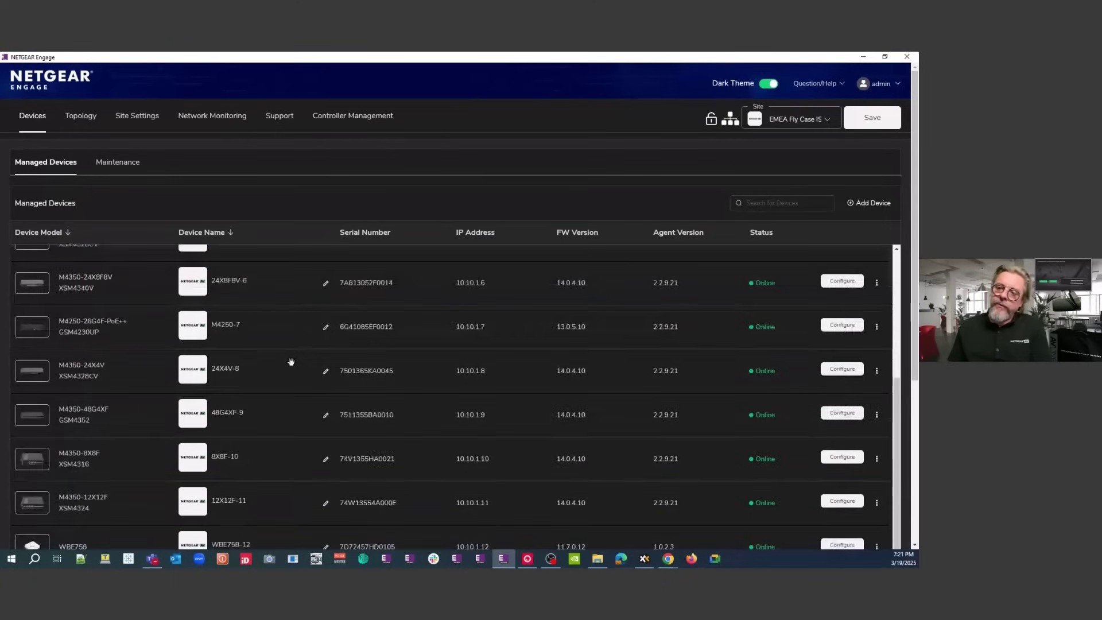
{"action": "scroll", "coordinate": [482, 285], "scroll_direction": "down", "scroll_amount": 6}
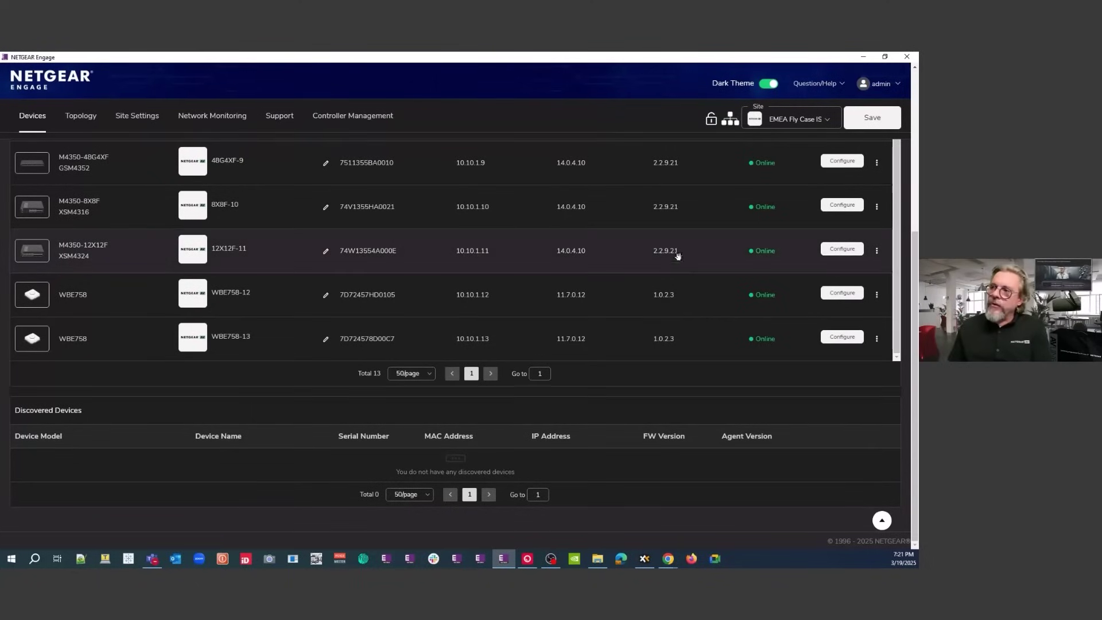
{"action": "left_click", "coordinate": [730, 119]}
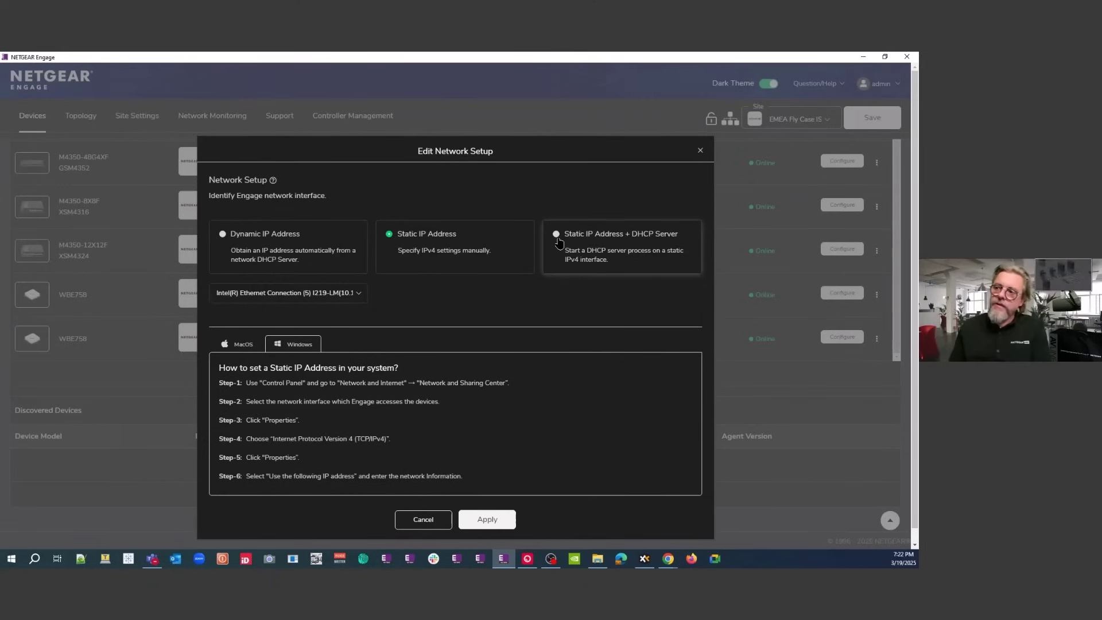
Step: Try Static IP + DHCP Server, Static IP, Dynamic IP and the wireless interface, then cancel without applying
{"action": "left_click", "coordinate": [558, 241]}
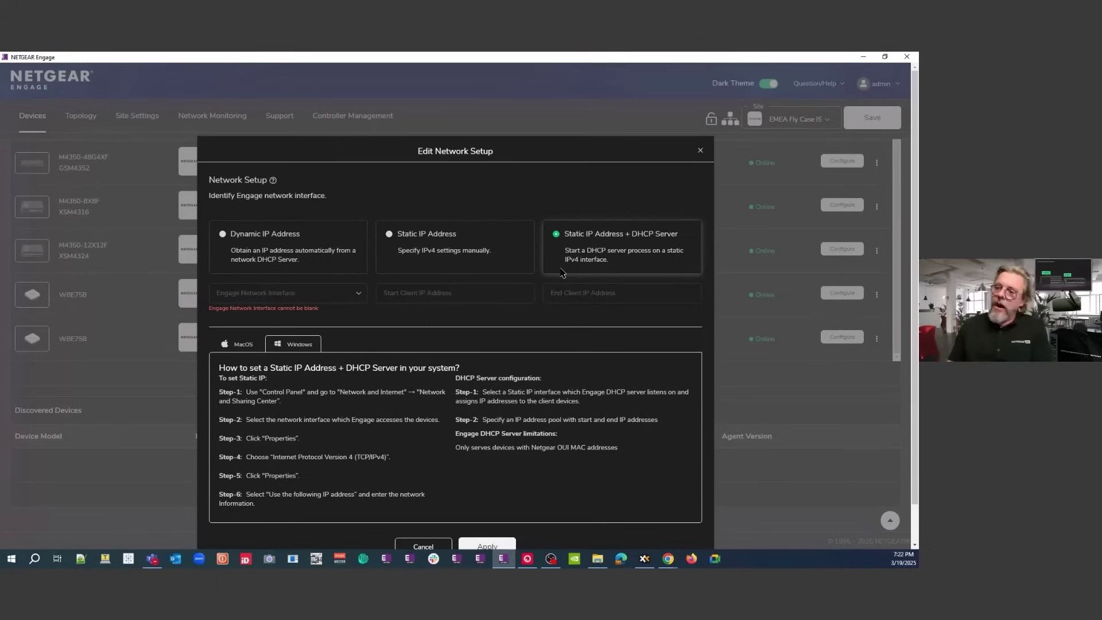
{"action": "left_click", "coordinate": [396, 240]}
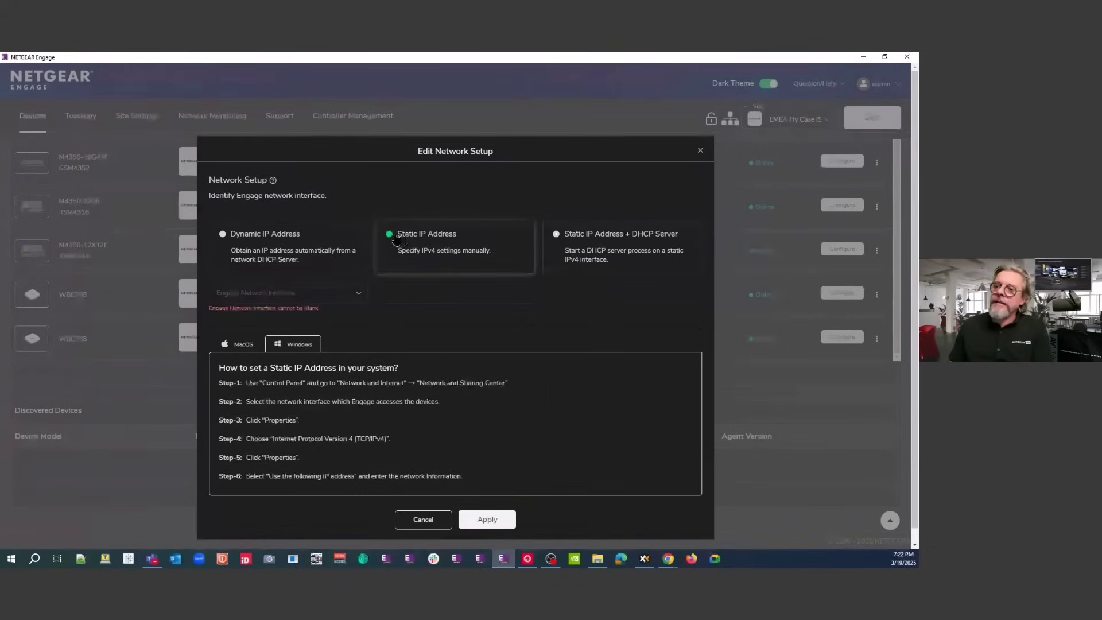
{"action": "left_click", "coordinate": [315, 238]}
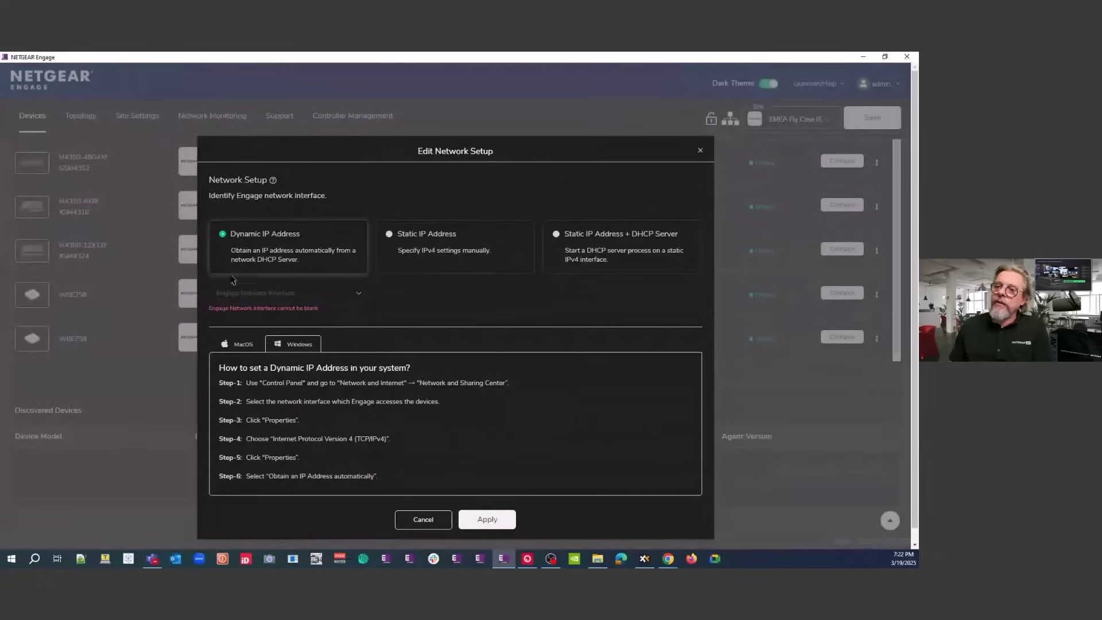
{"action": "left_click", "coordinate": [278, 294]}
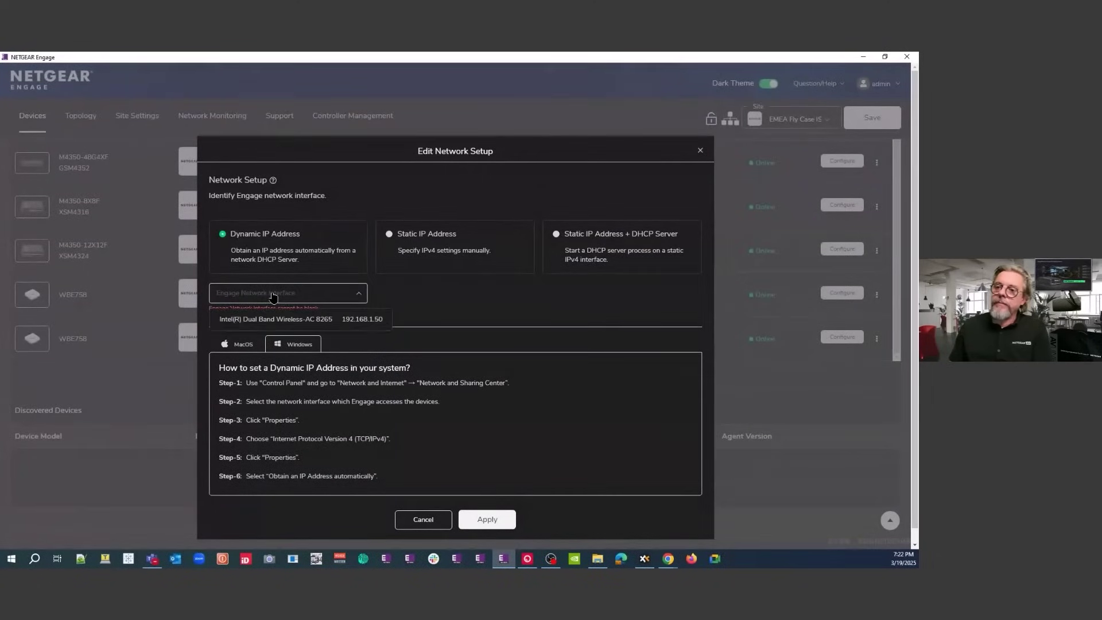
{"action": "left_click", "coordinate": [291, 319]}
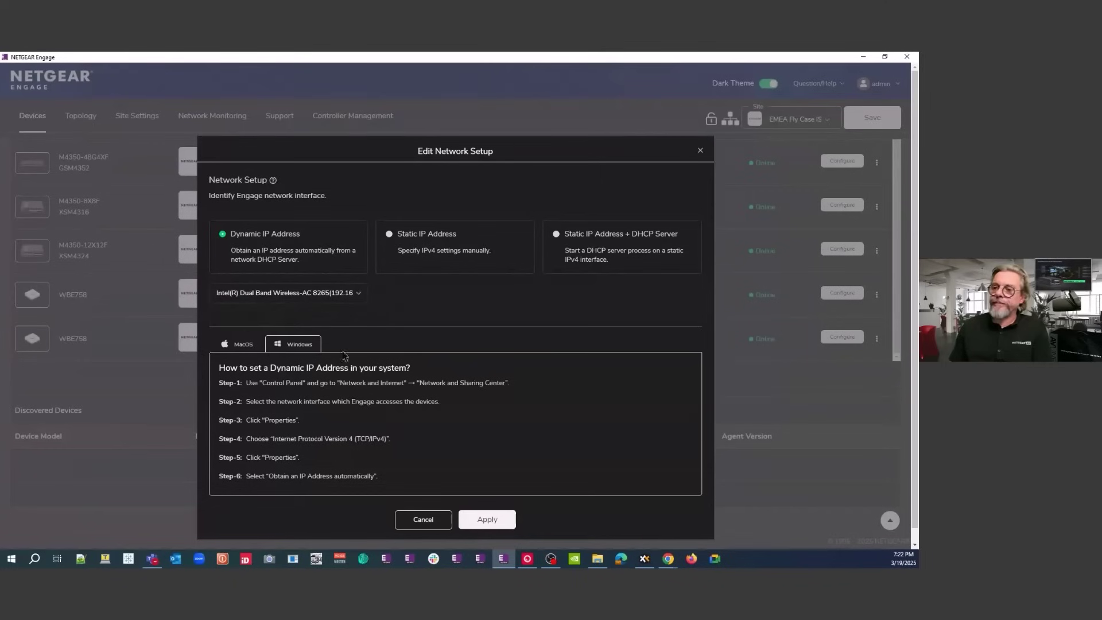
{"action": "left_click", "coordinate": [423, 519]}
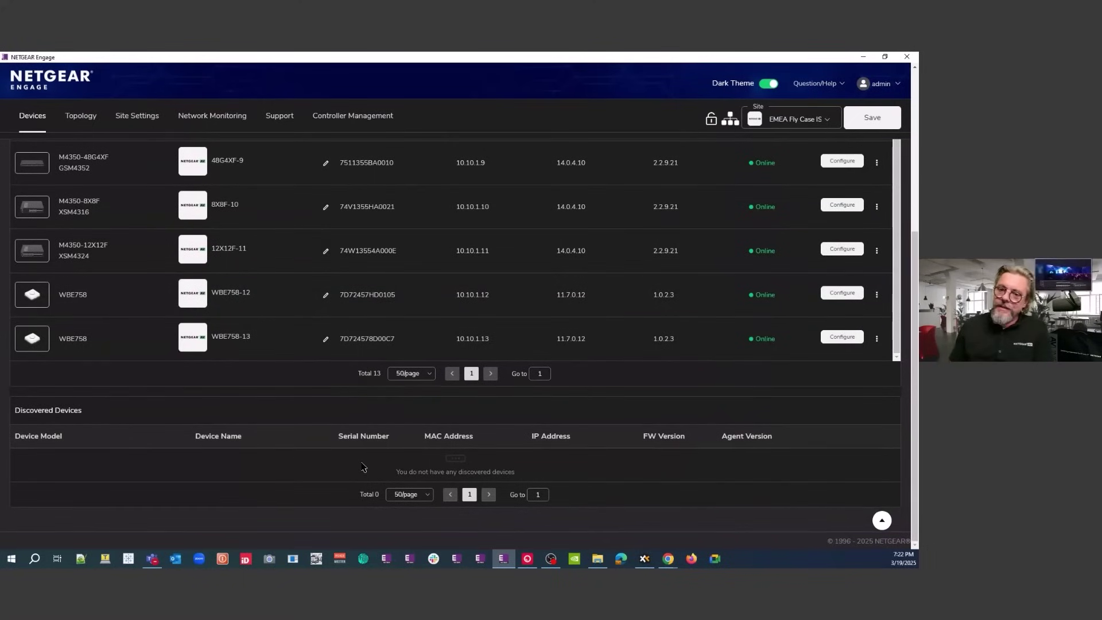
Step: Return the Managed Devices list to the top and switch to the site Topology view
{"action": "scroll", "coordinate": [354, 478], "scroll_direction": "up", "scroll_amount": 5}
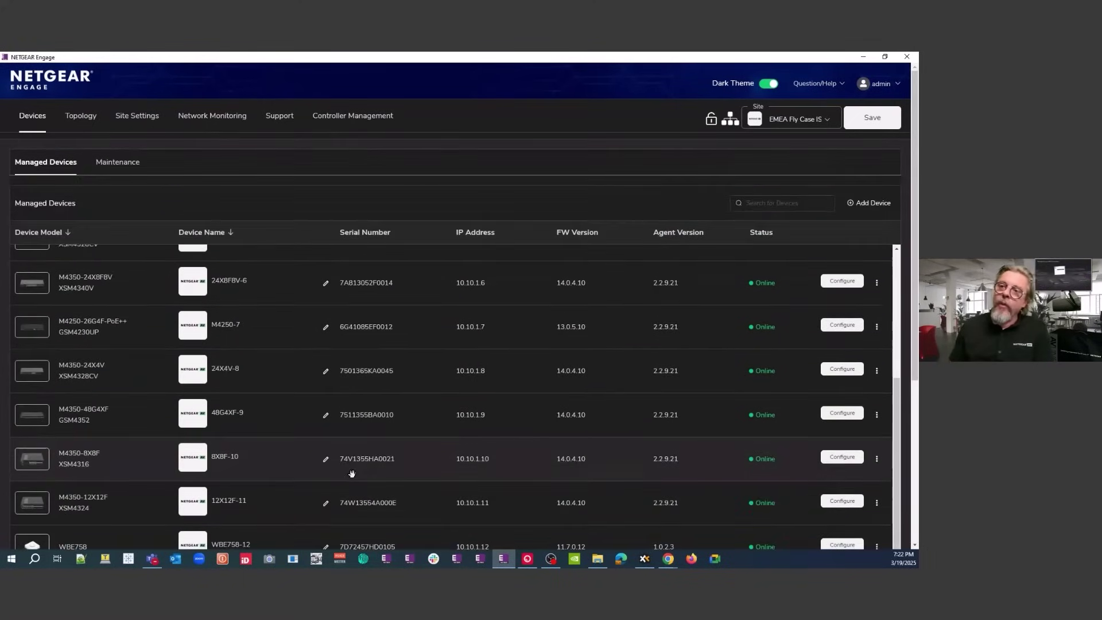
{"action": "scroll", "coordinate": [585, 293], "scroll_direction": "up", "scroll_amount": 4}
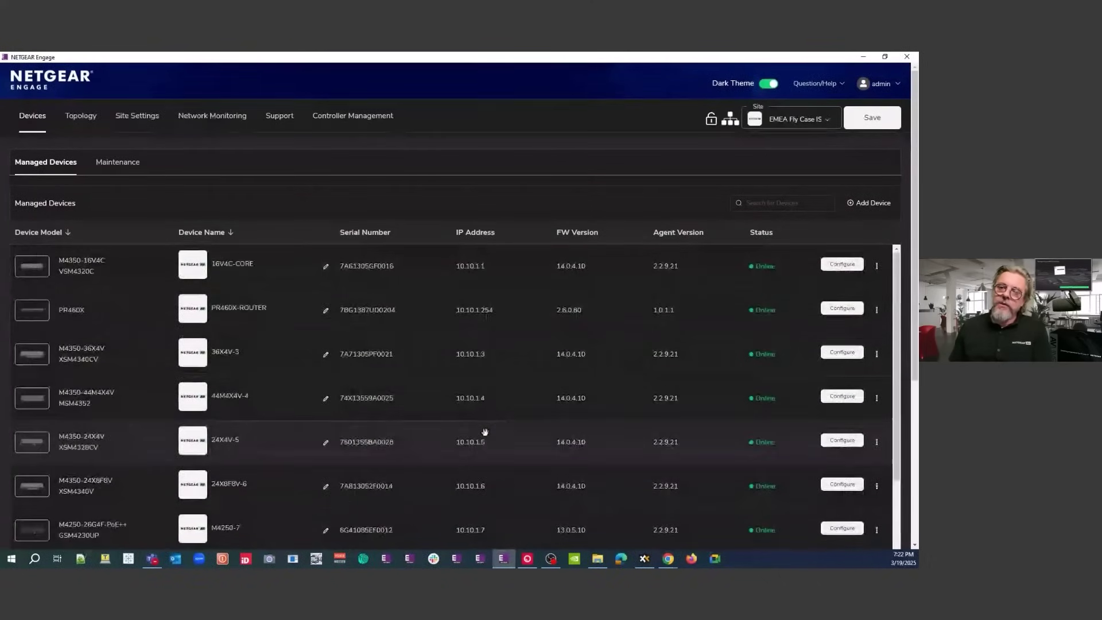
{"action": "scroll", "coordinate": [484, 431], "scroll_direction": "down", "scroll_amount": 3}
{"action": "scroll", "coordinate": [481, 430], "scroll_direction": "down", "scroll_amount": 3}
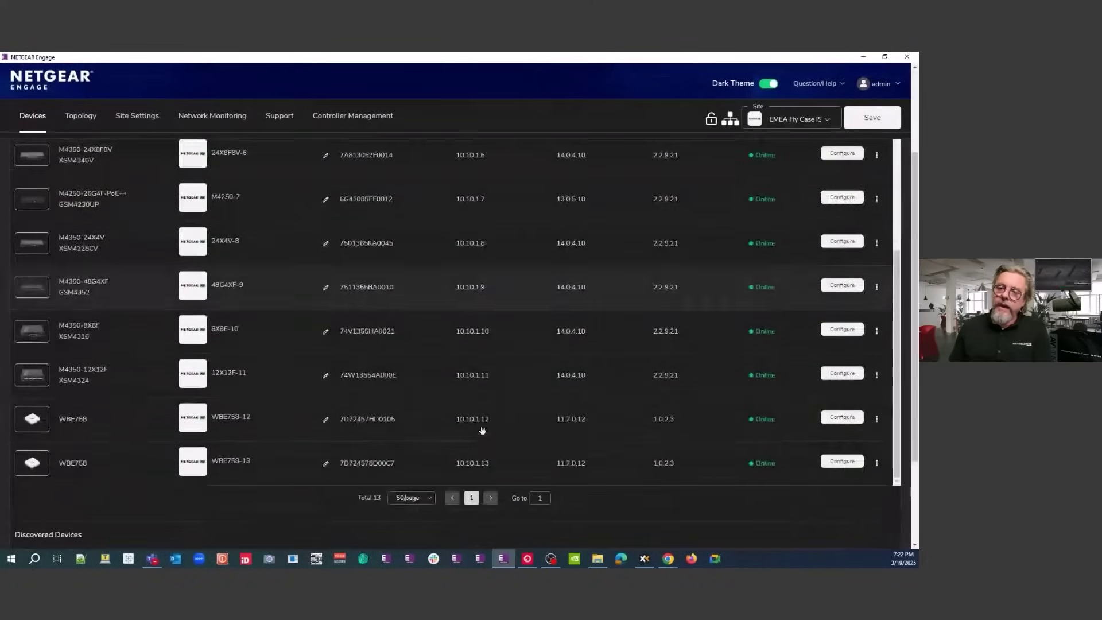
{"action": "scroll", "coordinate": [476, 436], "scroll_direction": "up", "scroll_amount": 2}
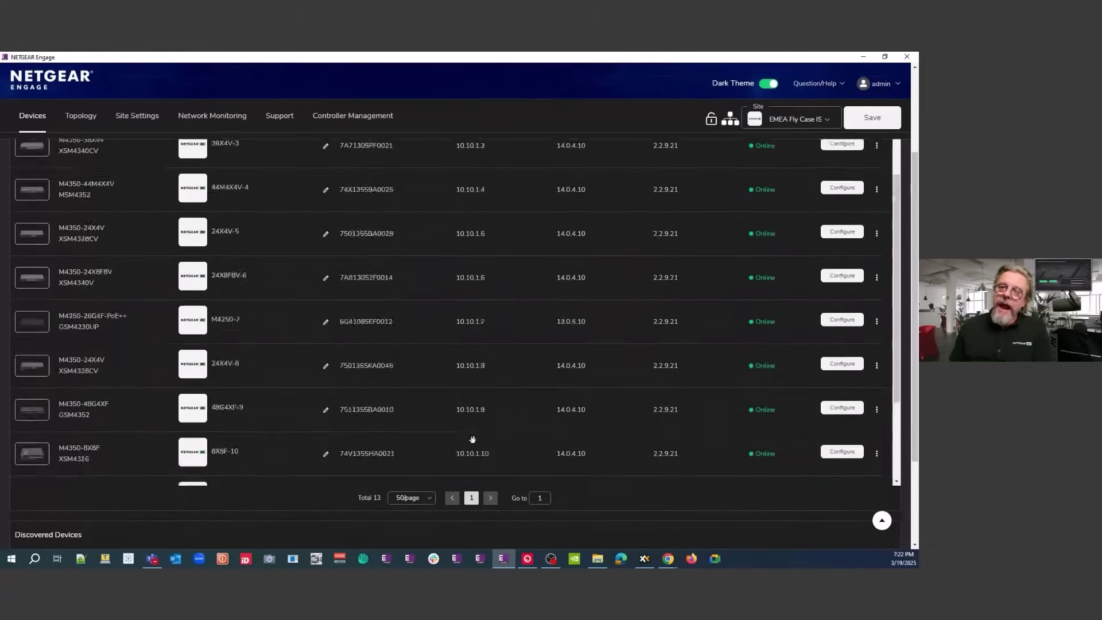
{"action": "scroll", "coordinate": [471, 438], "scroll_direction": "up", "scroll_amount": 2}
{"action": "scroll", "coordinate": [484, 236], "scroll_direction": "up", "scroll_amount": 5}
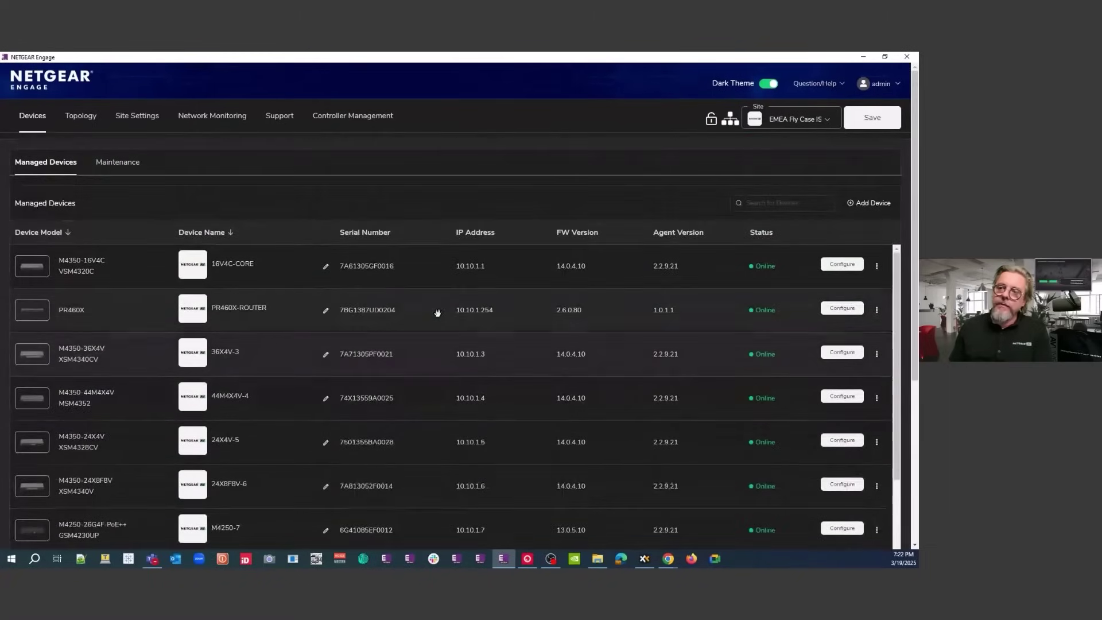
{"action": "left_click", "coordinate": [90, 116]}
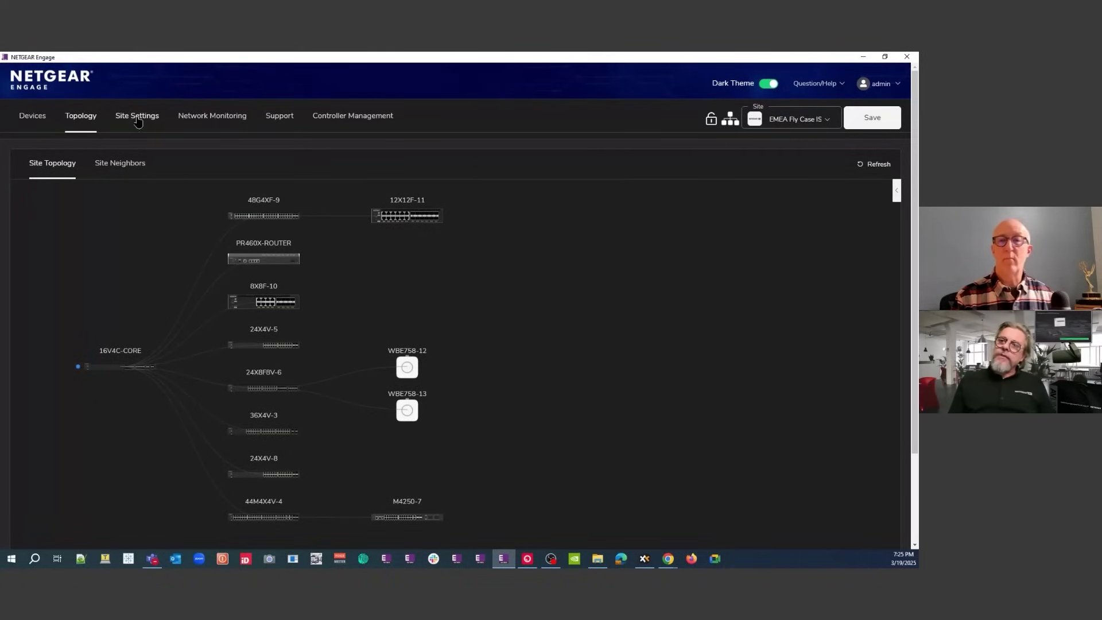
Step: In Site Settings' Network Profiles, open the actions menu for the Default profile using the Video template
{"action": "left_click", "coordinate": [138, 116]}
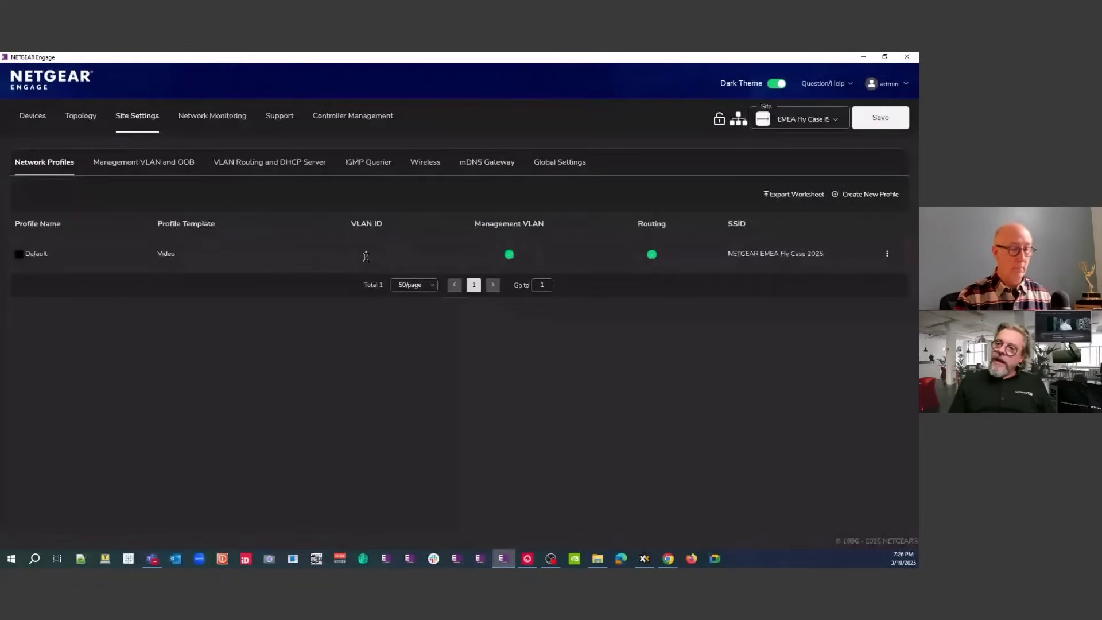
{"action": "double_click", "coordinate": [165, 253]}
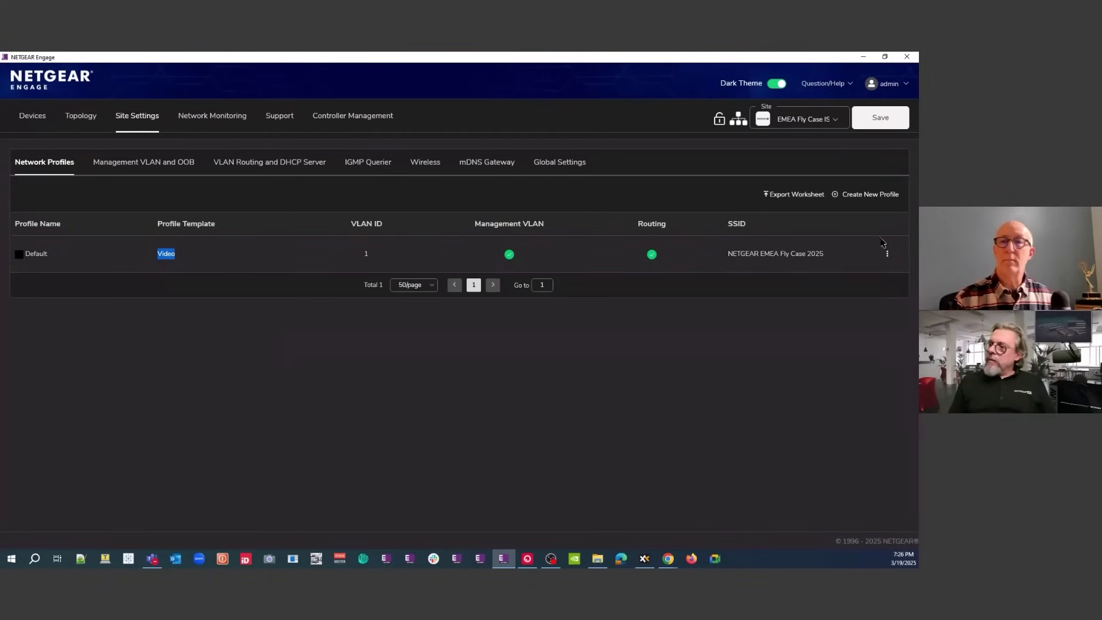
{"action": "left_click", "coordinate": [887, 254]}
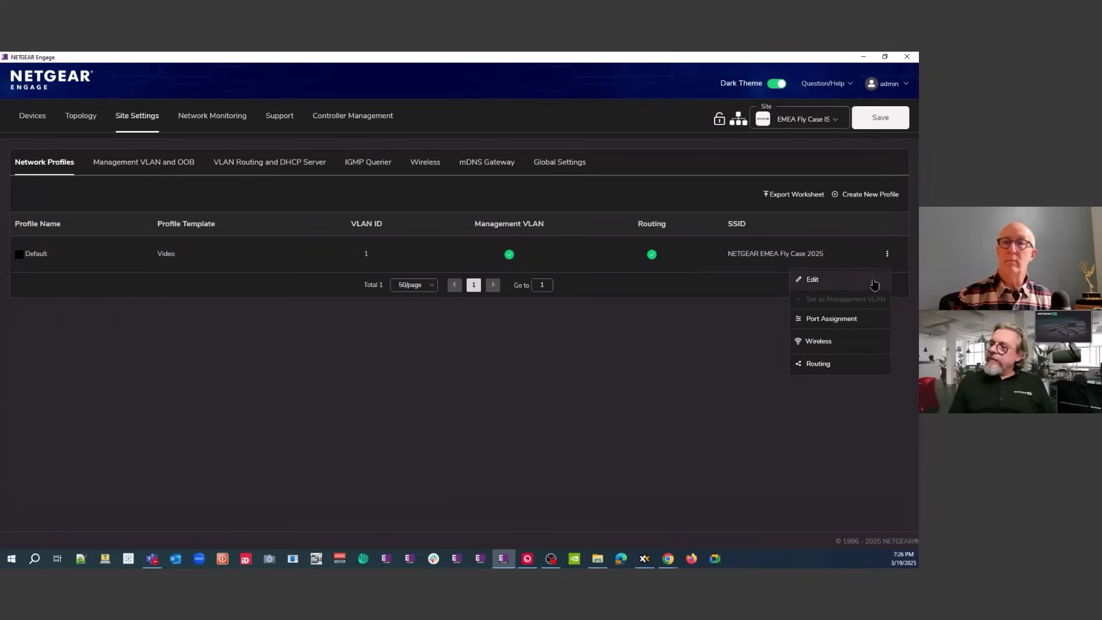
Step: Edit the Default profile, replacing its Video template with Hybrid SMPTE AES67 Core and Audio AES67 Edge
{"action": "left_click", "coordinate": [812, 279]}
{"action": "left_click", "coordinate": [295, 267]}
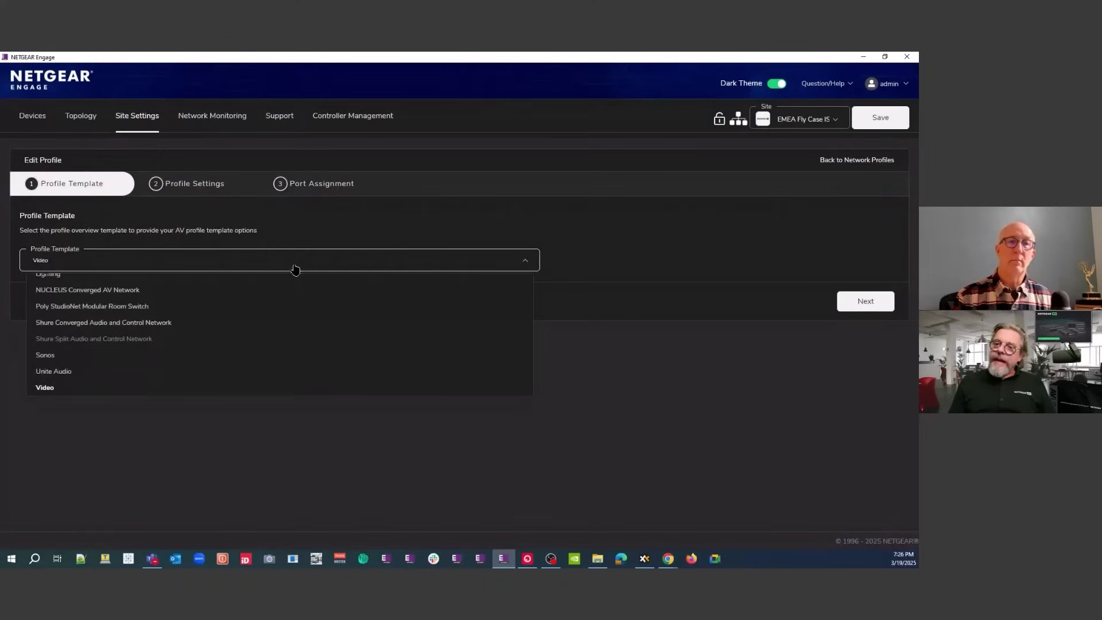
{"action": "scroll", "coordinate": [140, 373], "scroll_direction": "up", "scroll_amount": 2}
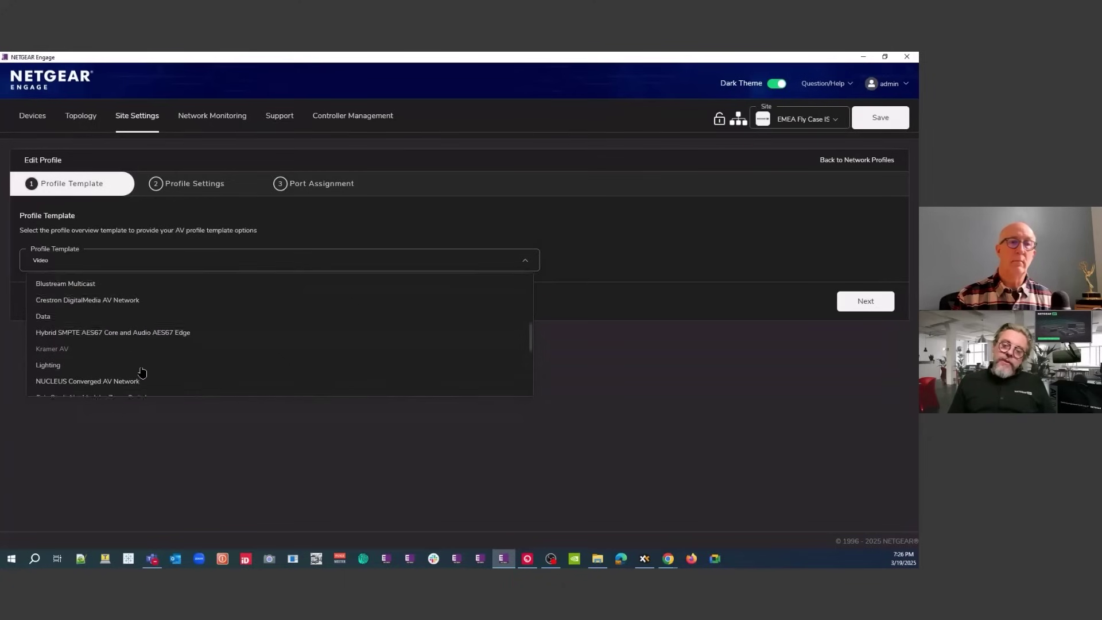
{"action": "scroll", "coordinate": [142, 373], "scroll_direction": "up", "scroll_amount": 5}
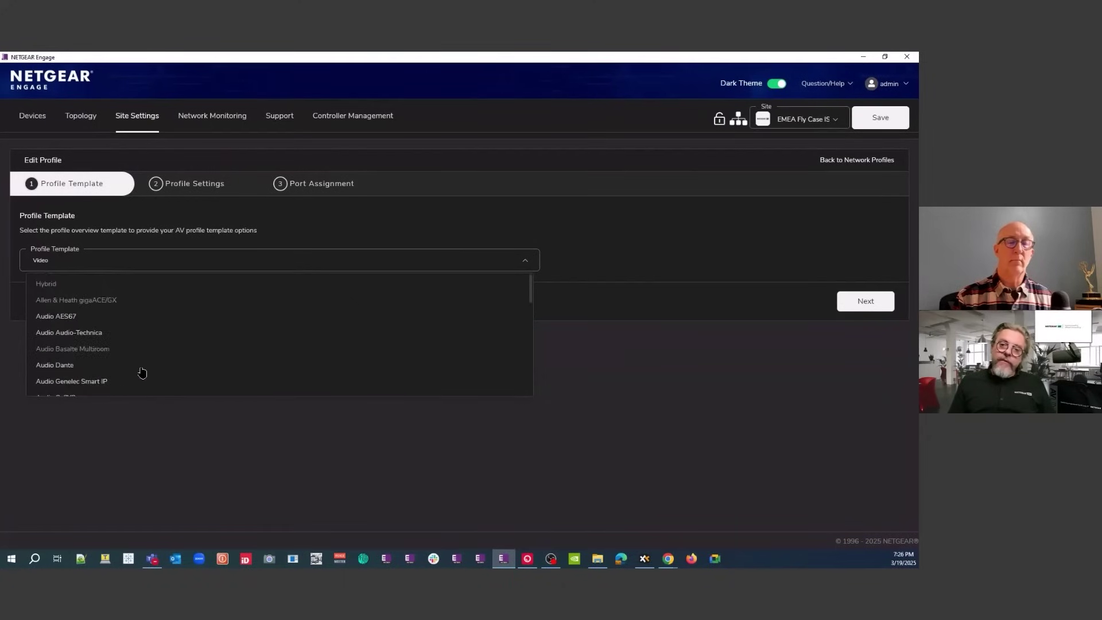
{"action": "scroll", "coordinate": [142, 372], "scroll_direction": "down", "scroll_amount": 4}
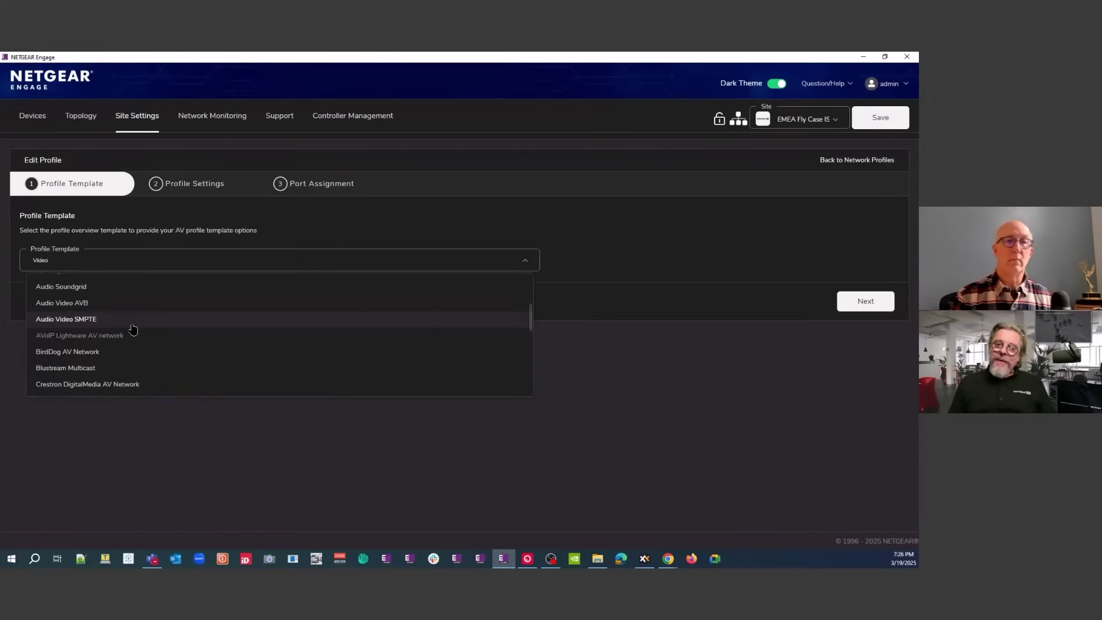
{"action": "middle_click", "coordinate": [133, 329]}
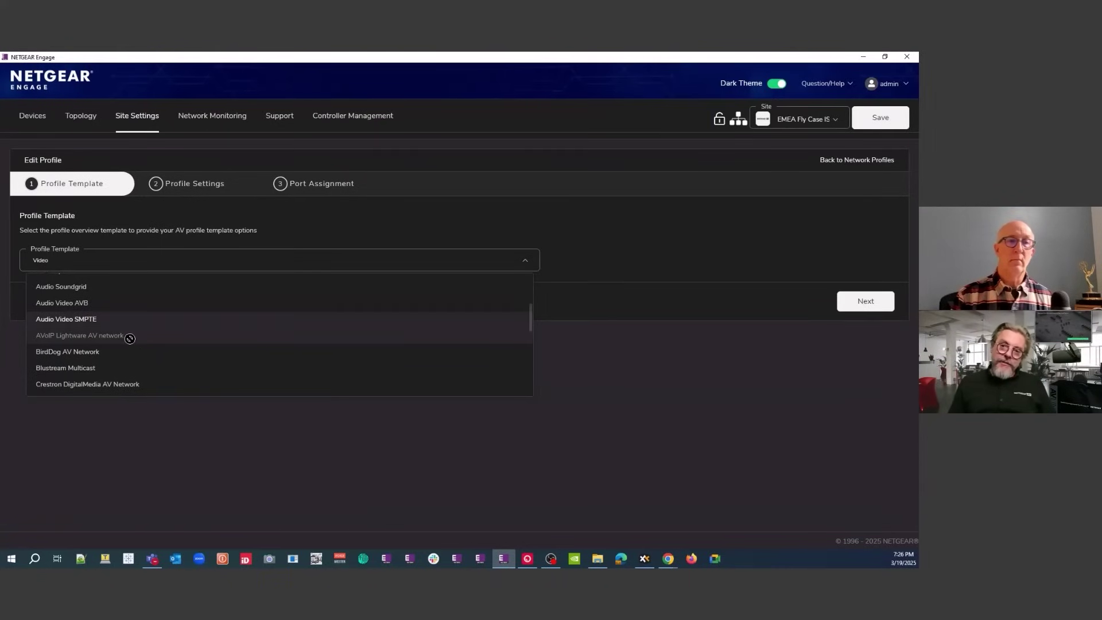
{"action": "scroll", "coordinate": [130, 338], "scroll_direction": "down", "scroll_amount": 2}
{"action": "scroll", "coordinate": [130, 347], "scroll_direction": "down", "scroll_amount": 1}
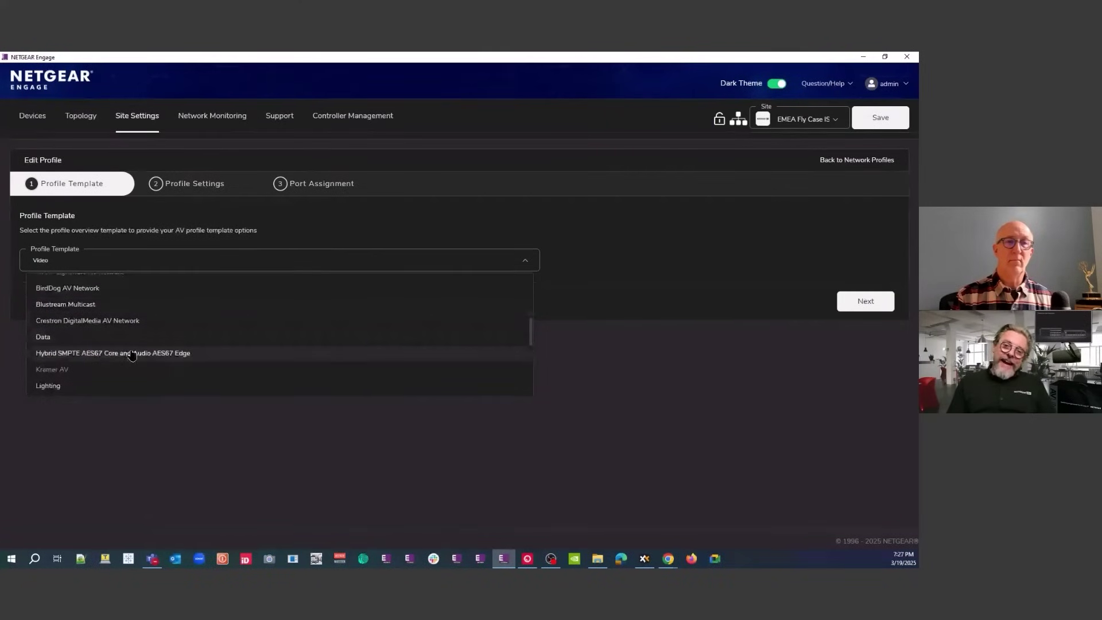
{"action": "left_click", "coordinate": [132, 352]}
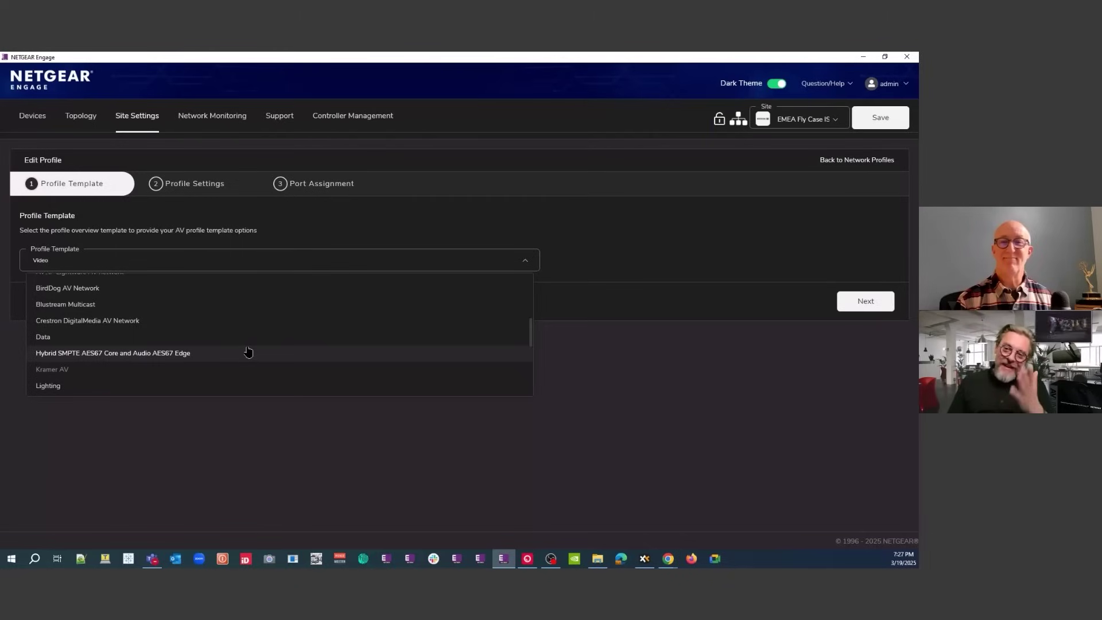
{"action": "left_click", "coordinate": [248, 352]}
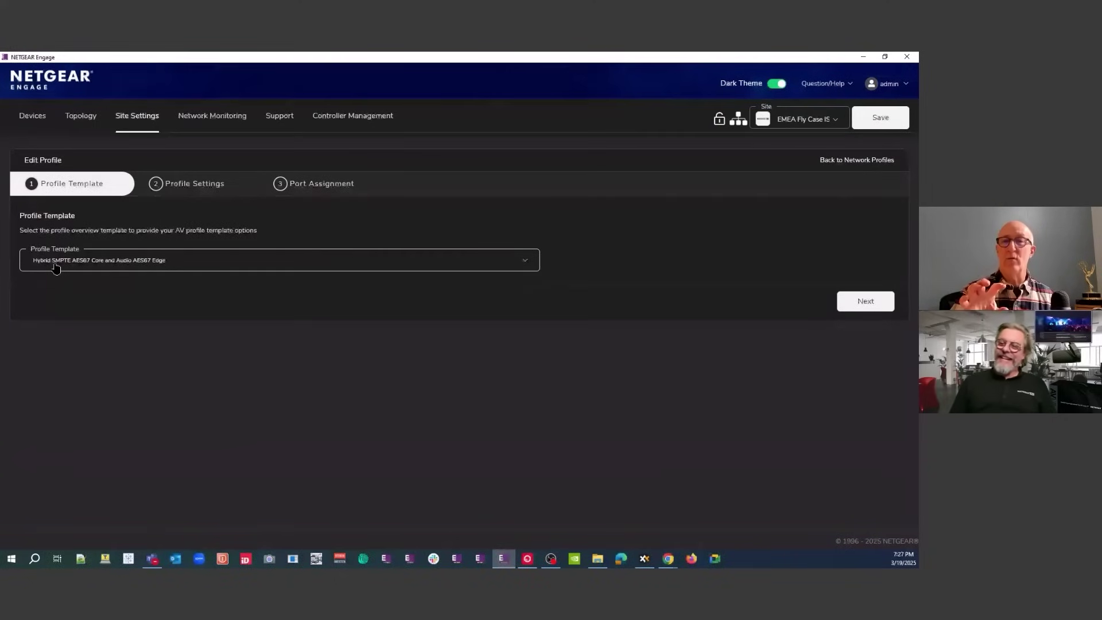
Step: Advance the Edit Profile wizard to Profile Settings and show its wireless settings
{"action": "left_click", "coordinate": [861, 300]}
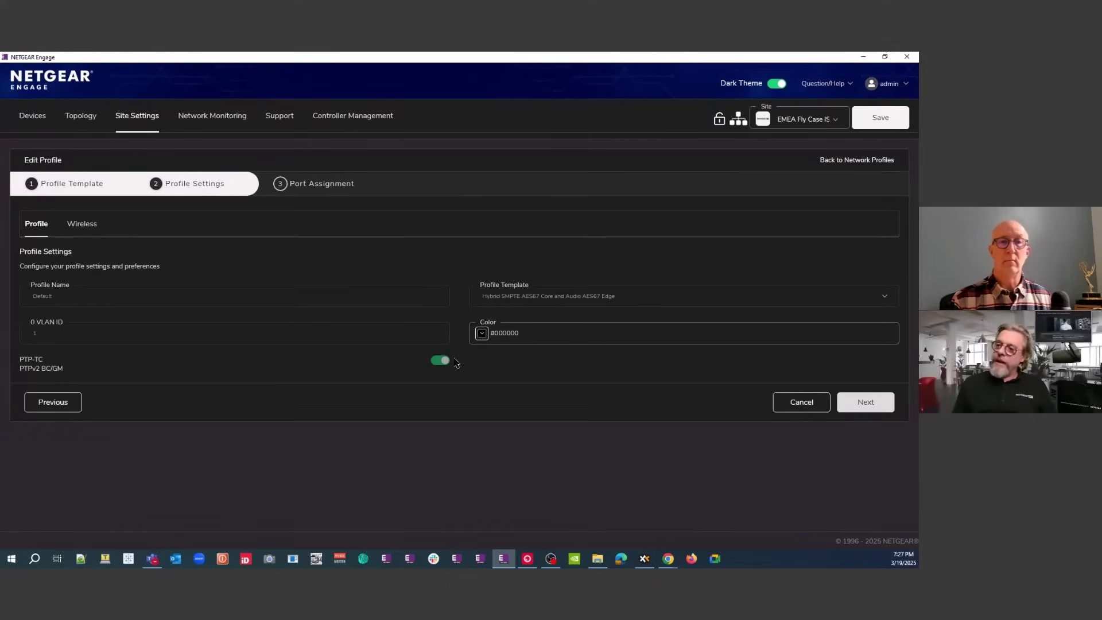
{"action": "left_click", "coordinate": [868, 403]}
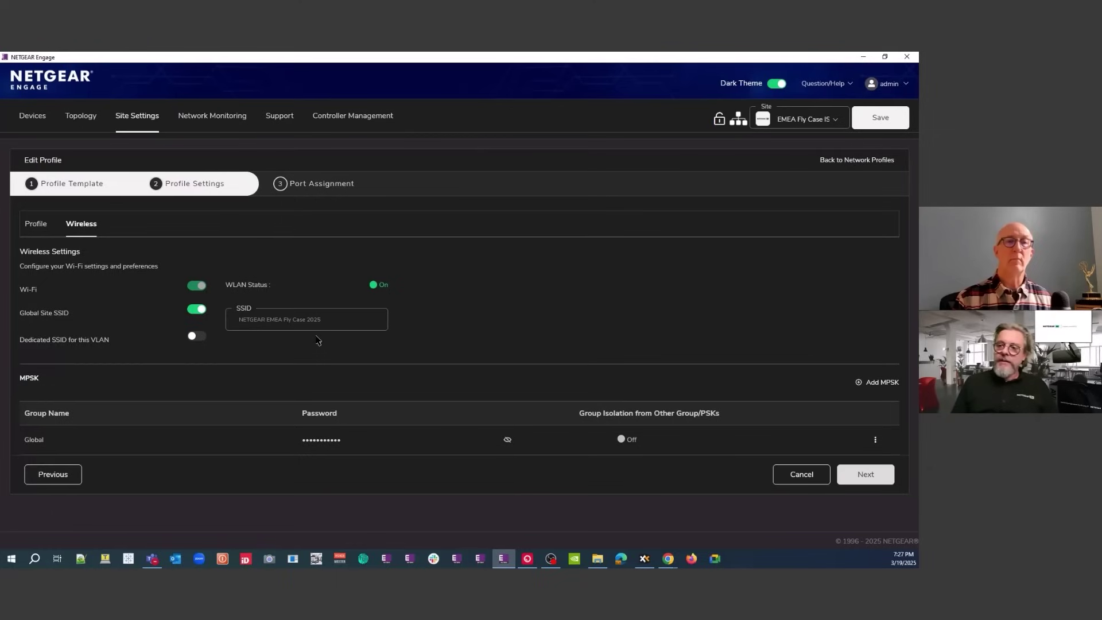
Step: Reveal and check the Global group's Wi-Fi password, then advance to Port Assignment listing 10 devices
{"action": "left_click", "coordinate": [506, 440]}
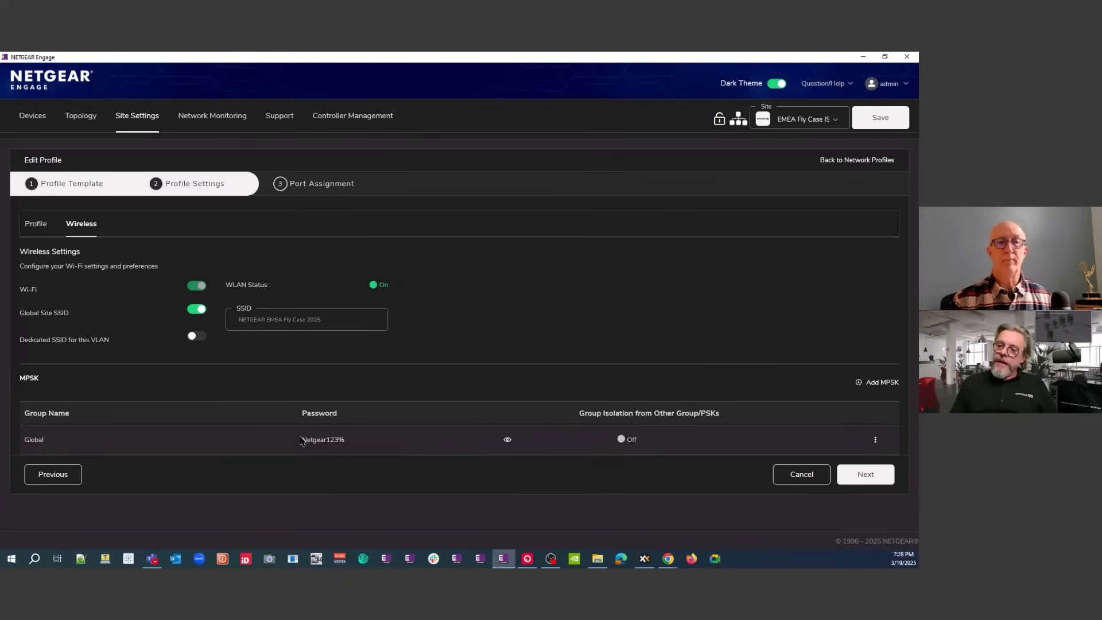
{"action": "left_click_drag", "start_coordinate": [302, 440], "coordinate": [346, 443]}
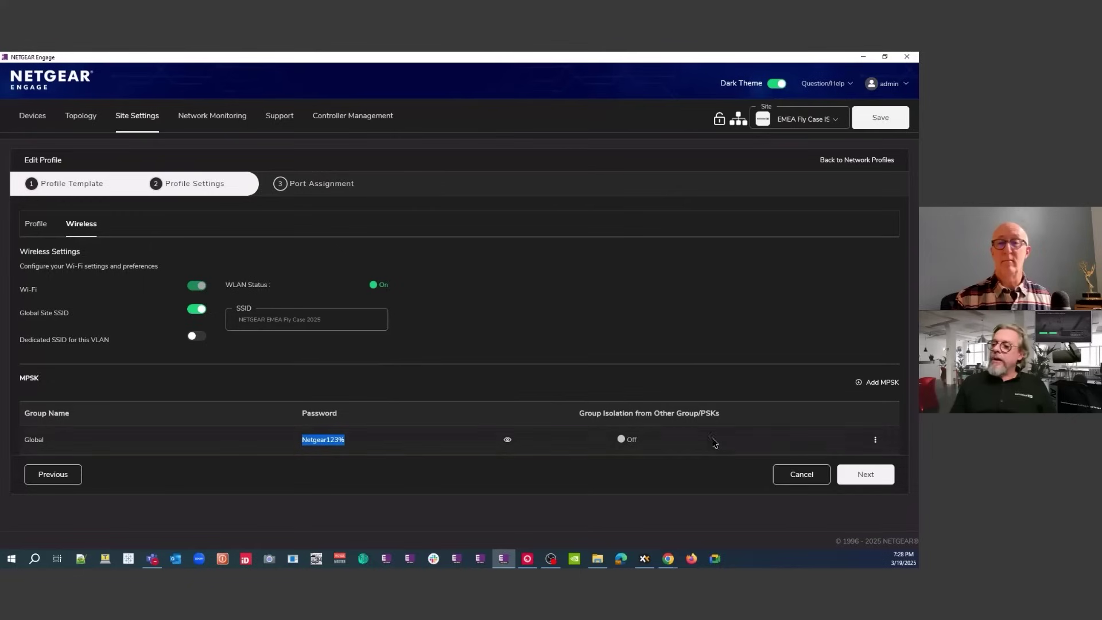
{"action": "left_click", "coordinate": [847, 478]}
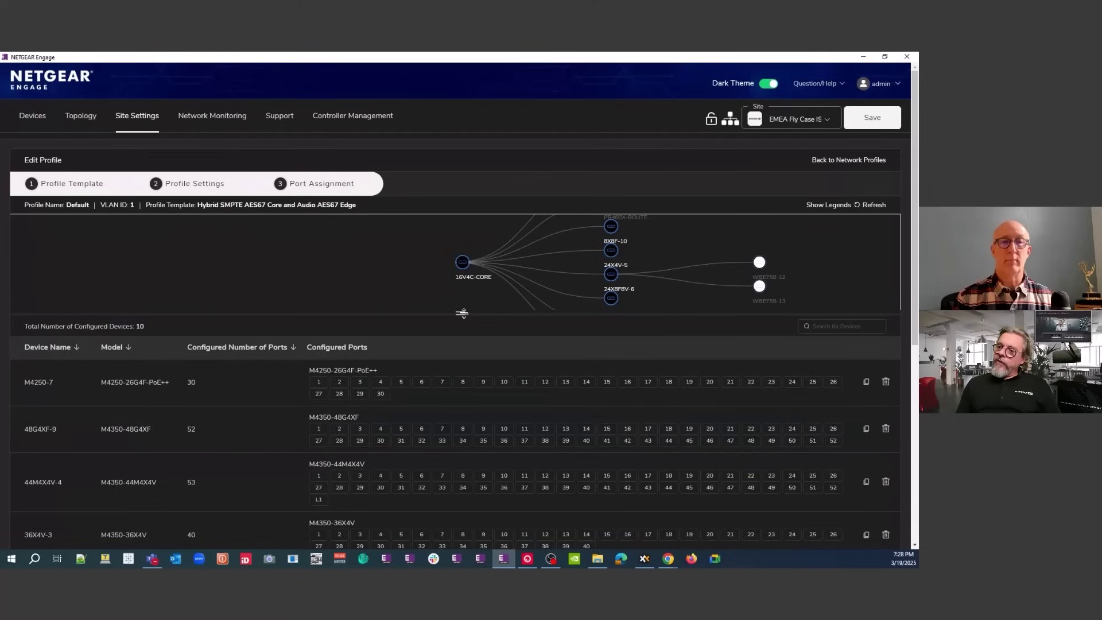
Step: Review the port assignments and confirm Yes to apply the profile to all site devices
{"action": "left_click_drag", "start_coordinate": [461, 314], "coordinate": [508, 311]}
{"action": "scroll", "coordinate": [459, 401], "scroll_direction": "down", "scroll_amount": 5}
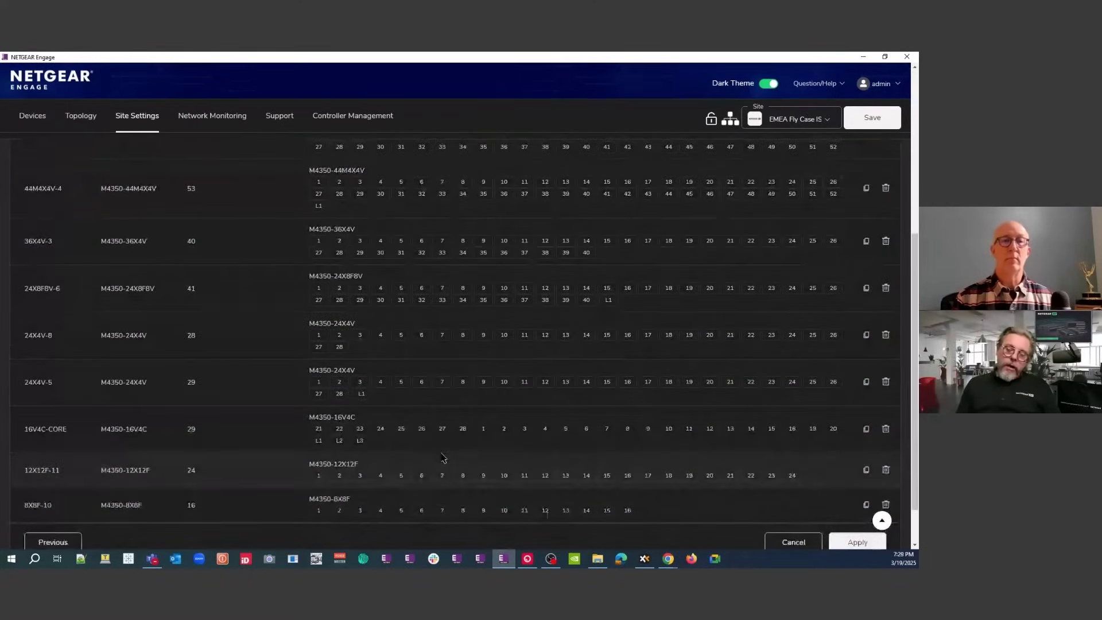
{"action": "scroll", "coordinate": [442, 457], "scroll_direction": "up", "scroll_amount": 5}
{"action": "scroll", "coordinate": [442, 457], "scroll_direction": "down", "scroll_amount": 5}
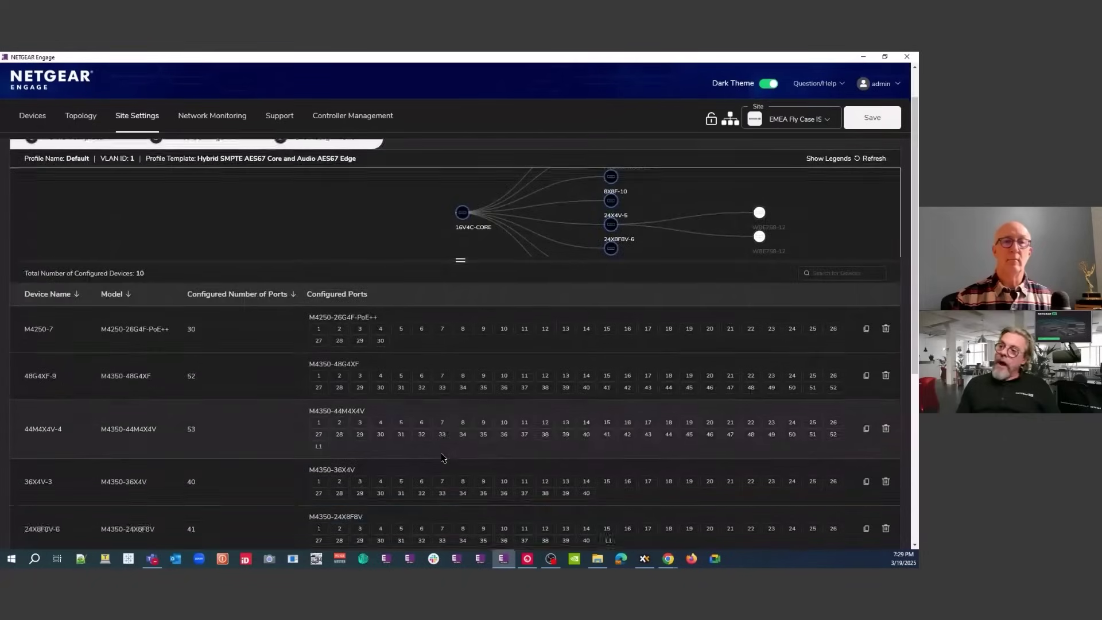
{"action": "left_click", "coordinate": [858, 492]}
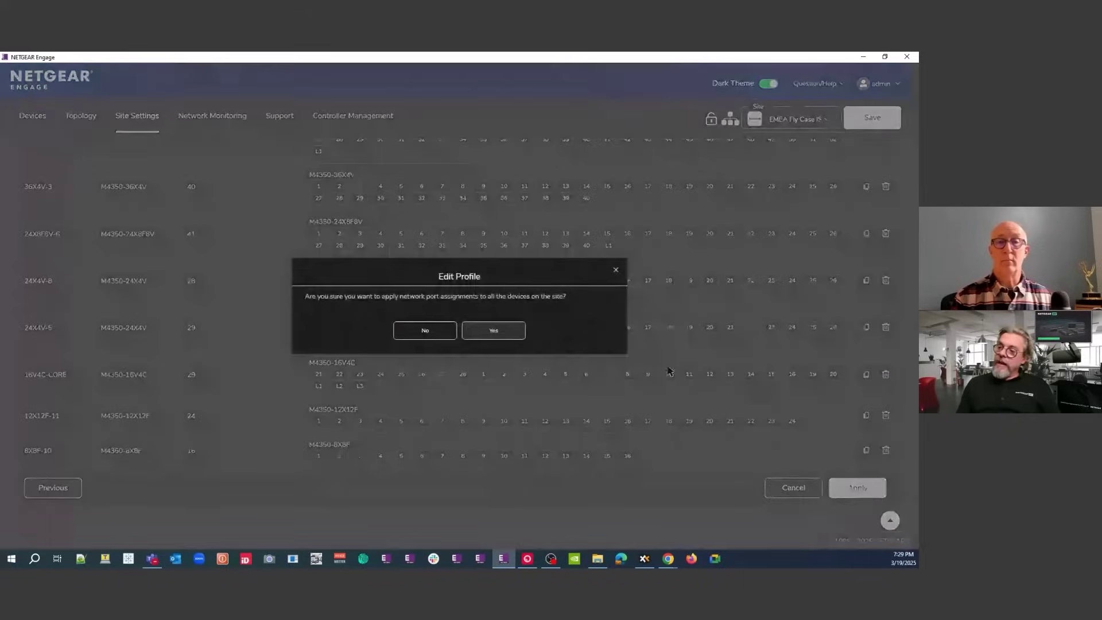
{"action": "left_click", "coordinate": [499, 330]}
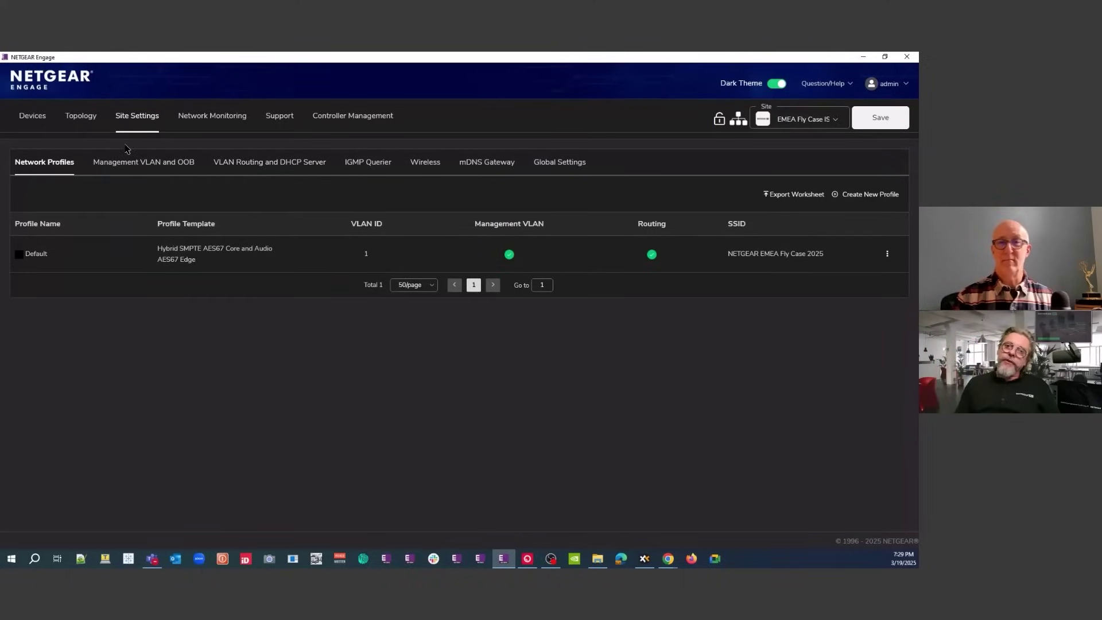
Step: Check the site topology map, then return to Site Settings' Network Profiles
{"action": "left_click", "coordinate": [91, 116]}
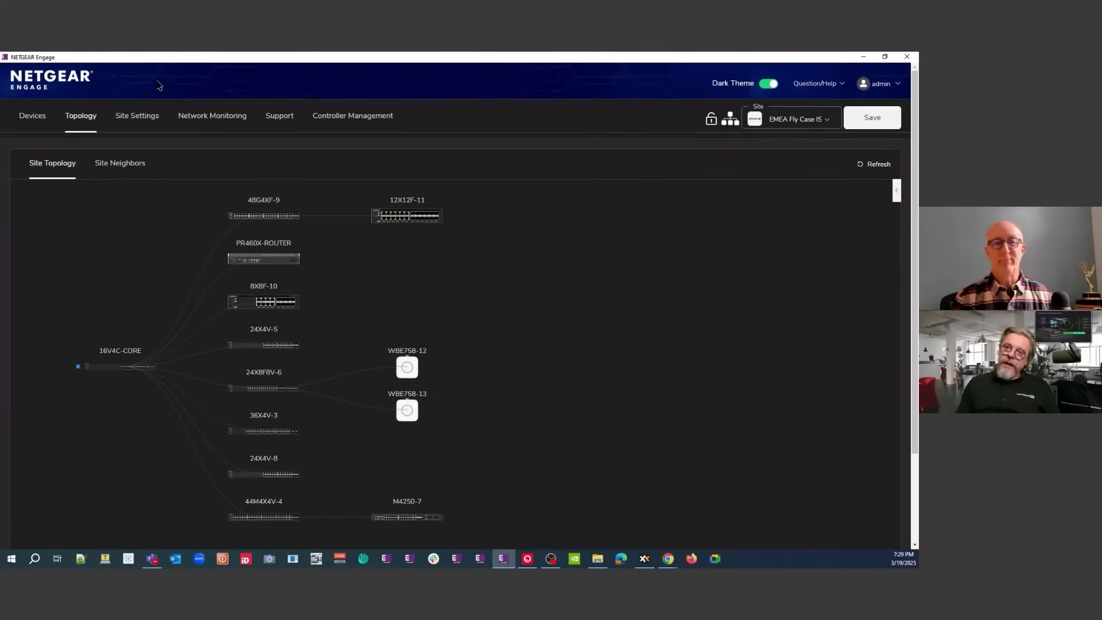
{"action": "left_click", "coordinate": [145, 113]}
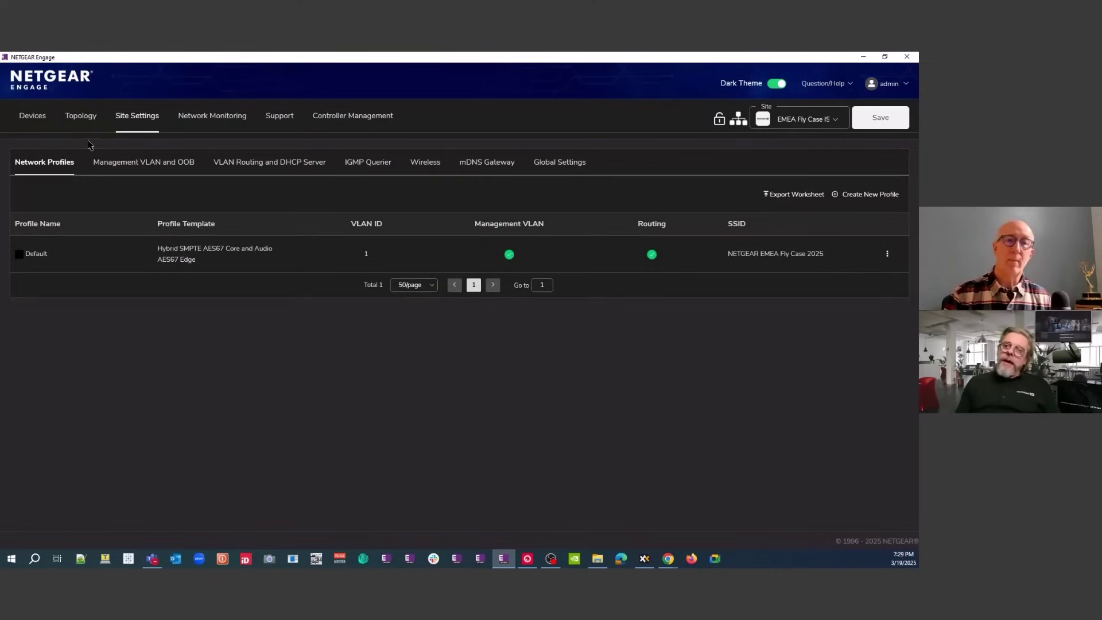
Step: Make every device's management VLAN 1 address static, then review the OOB addresses of 192.168.0.239
{"action": "left_click", "coordinate": [156, 160]}
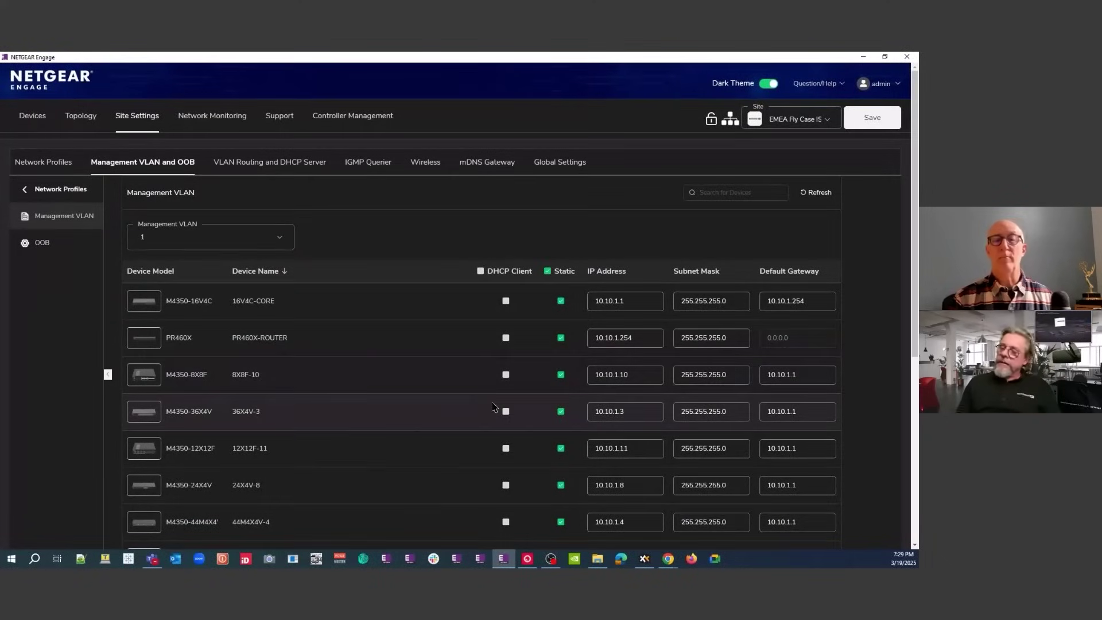
{"action": "left_click", "coordinate": [547, 271]}
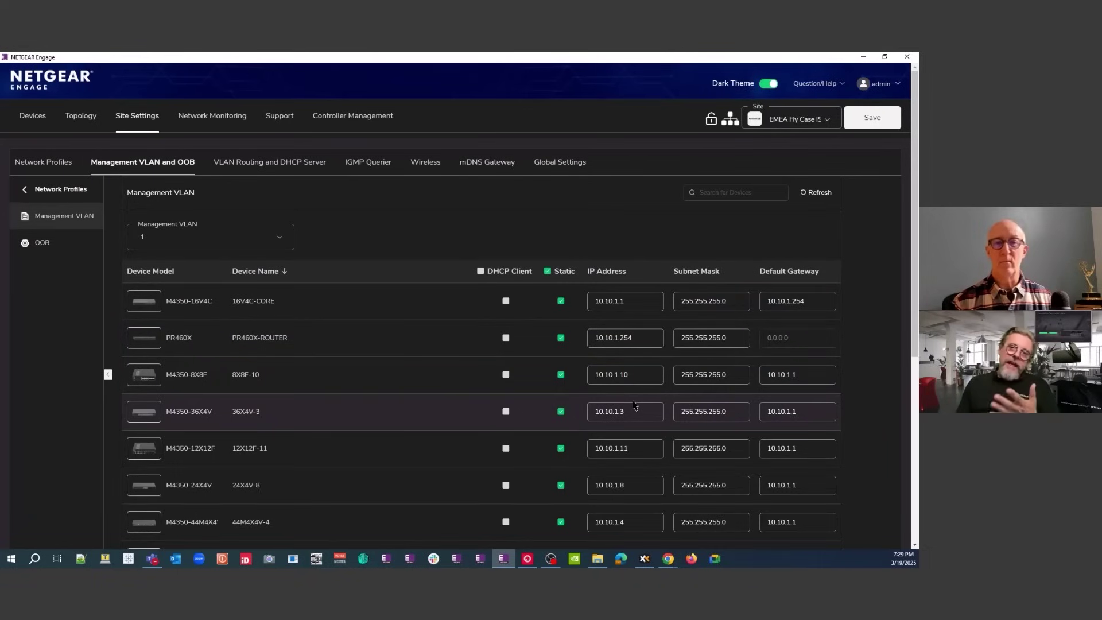
{"action": "scroll", "coordinate": [634, 405], "scroll_direction": "down", "scroll_amount": 6}
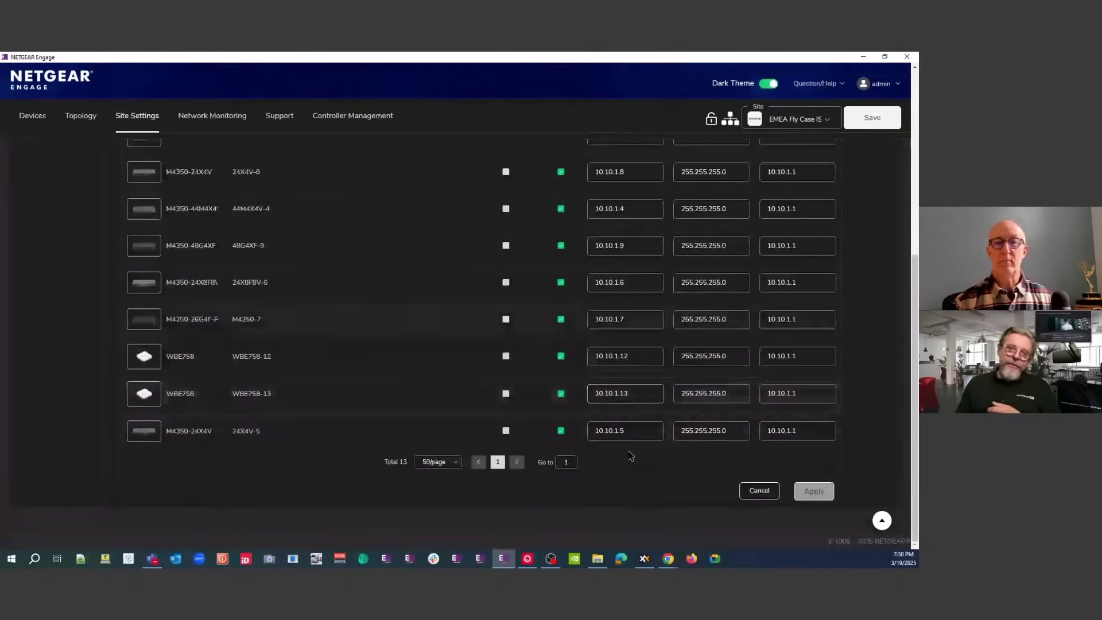
{"action": "scroll", "coordinate": [628, 451], "scroll_direction": "up", "scroll_amount": 6}
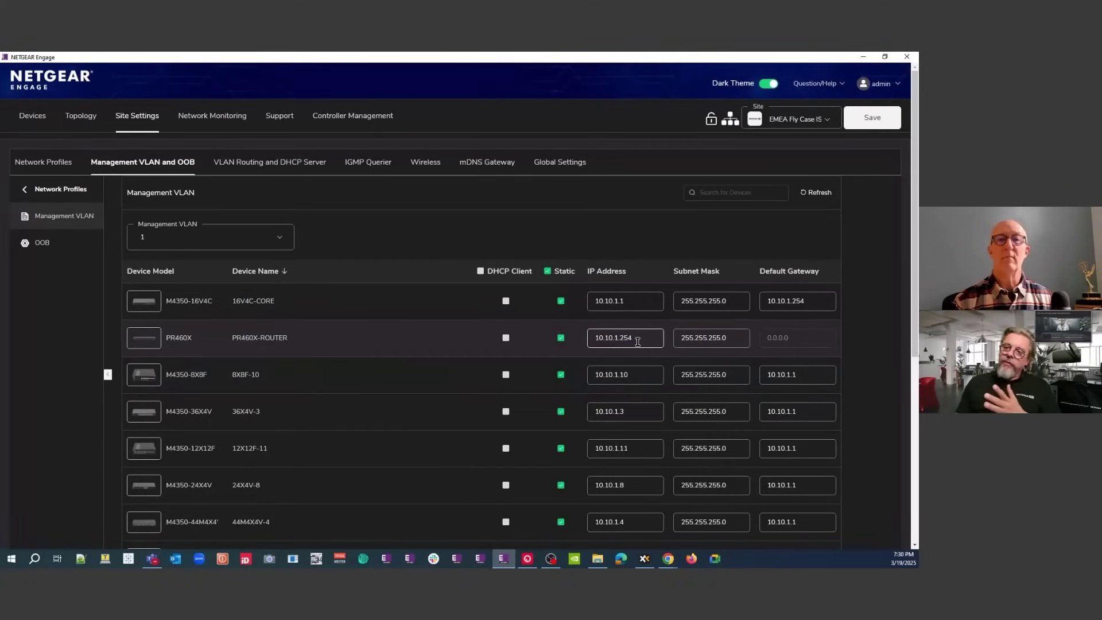
{"action": "scroll", "coordinate": [638, 426], "scroll_direction": "down", "scroll_amount": 5}
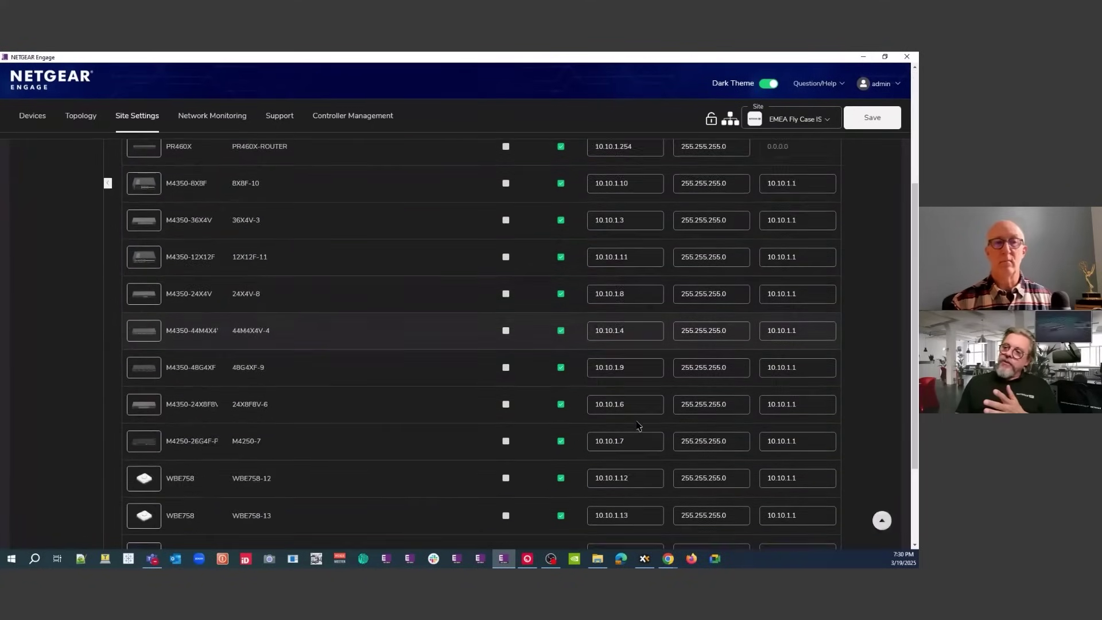
{"action": "scroll", "coordinate": [636, 422], "scroll_direction": "up", "scroll_amount": 5}
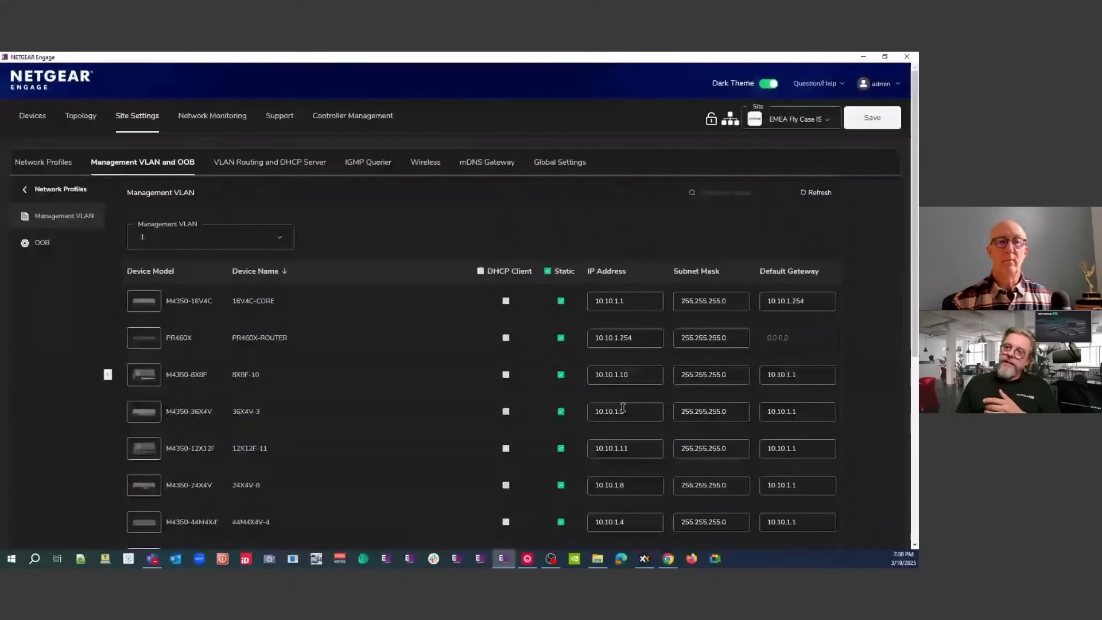
{"action": "left_click", "coordinate": [70, 244]}
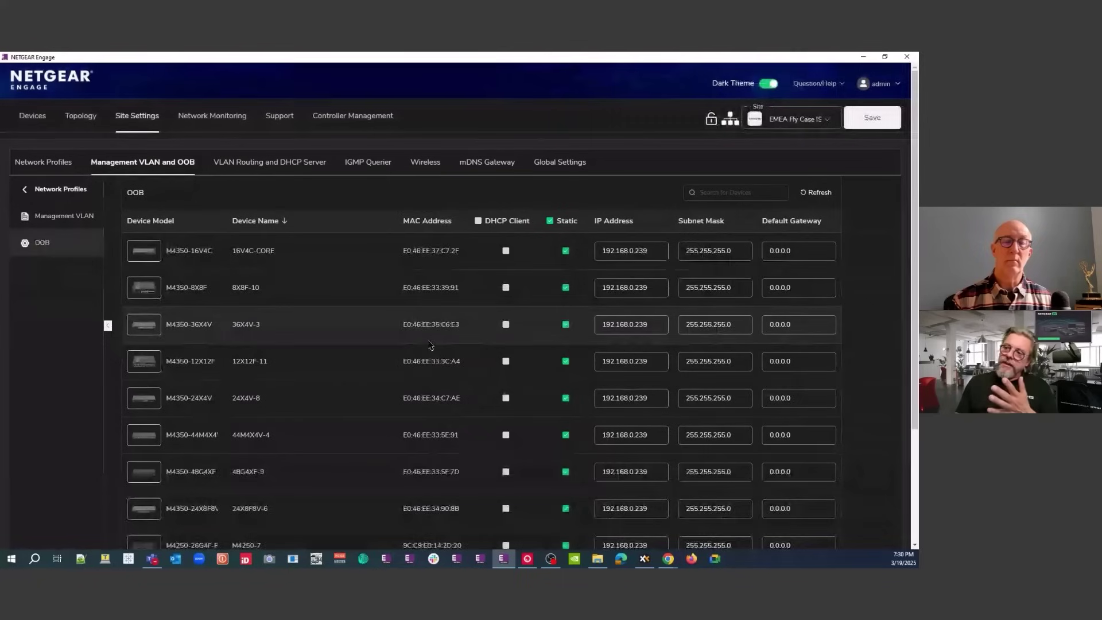
Step: Check the core switch's OOB IP address, then return to the site topology map
{"action": "left_click", "coordinate": [650, 251]}
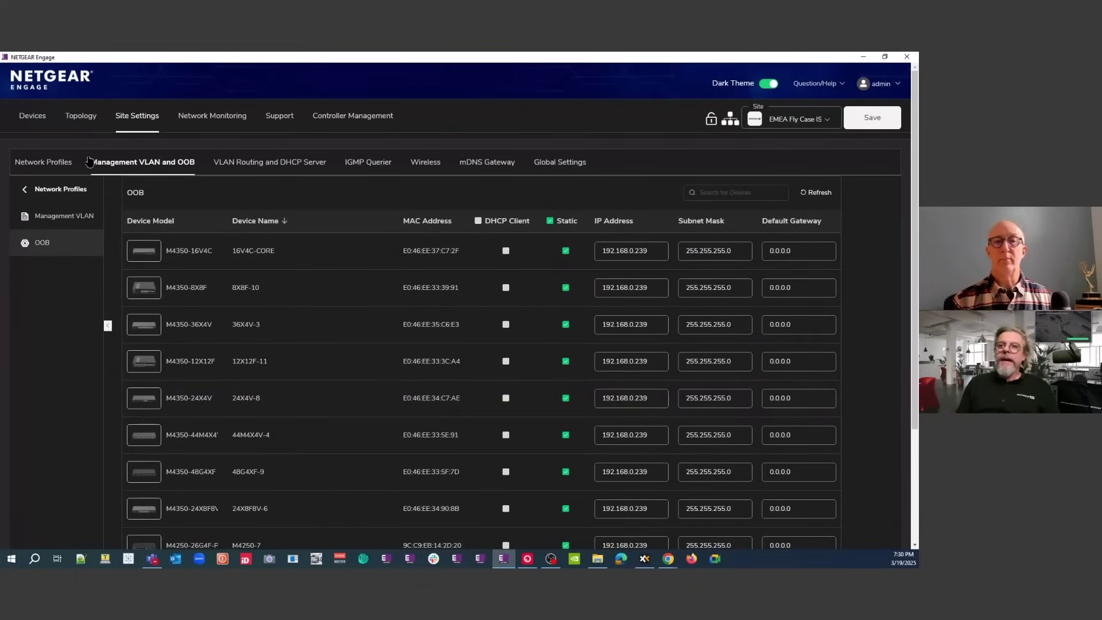
{"action": "left_click", "coordinate": [81, 116]}
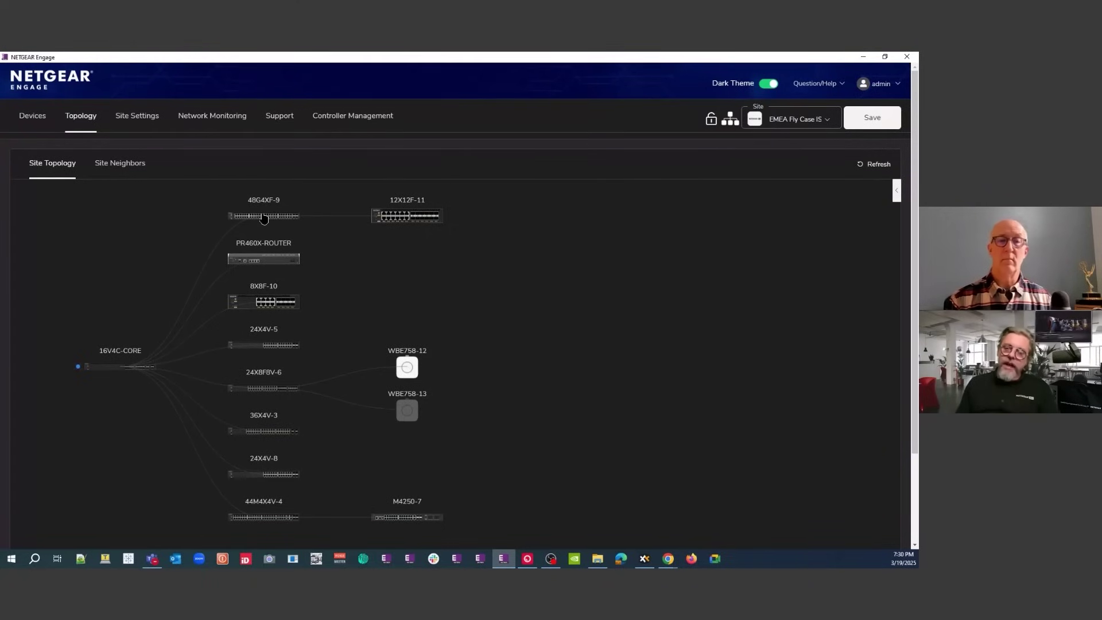
Step: Open the configuration Overview for the 16V4C-CORE switch from its topology node
{"action": "left_click", "coordinate": [130, 370]}
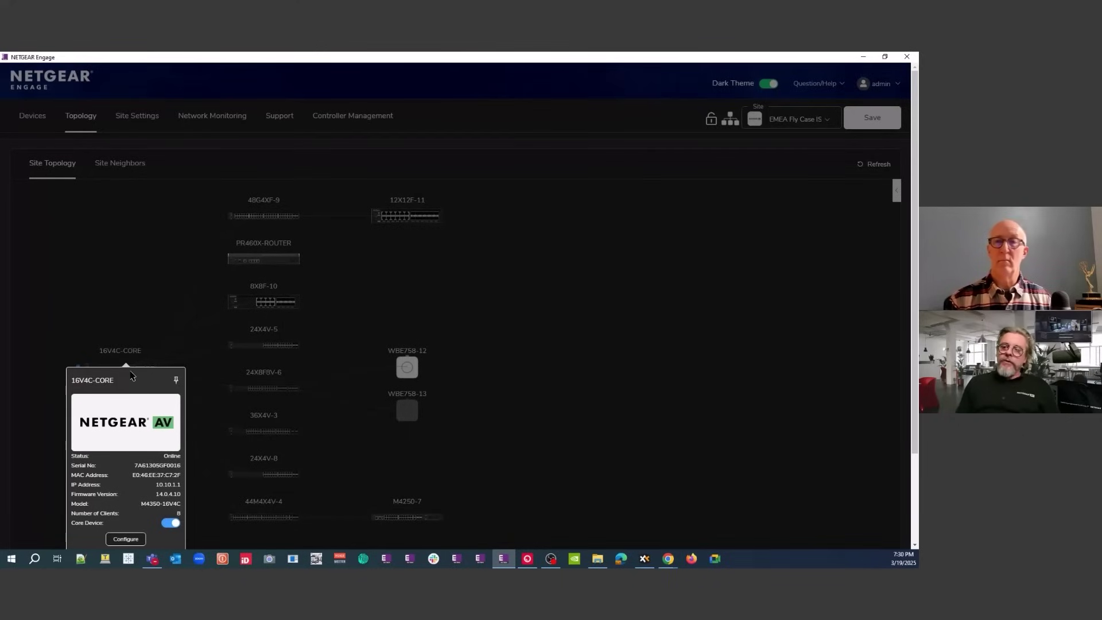
{"action": "scroll", "coordinate": [131, 379], "scroll_direction": "down", "scroll_amount": 2}
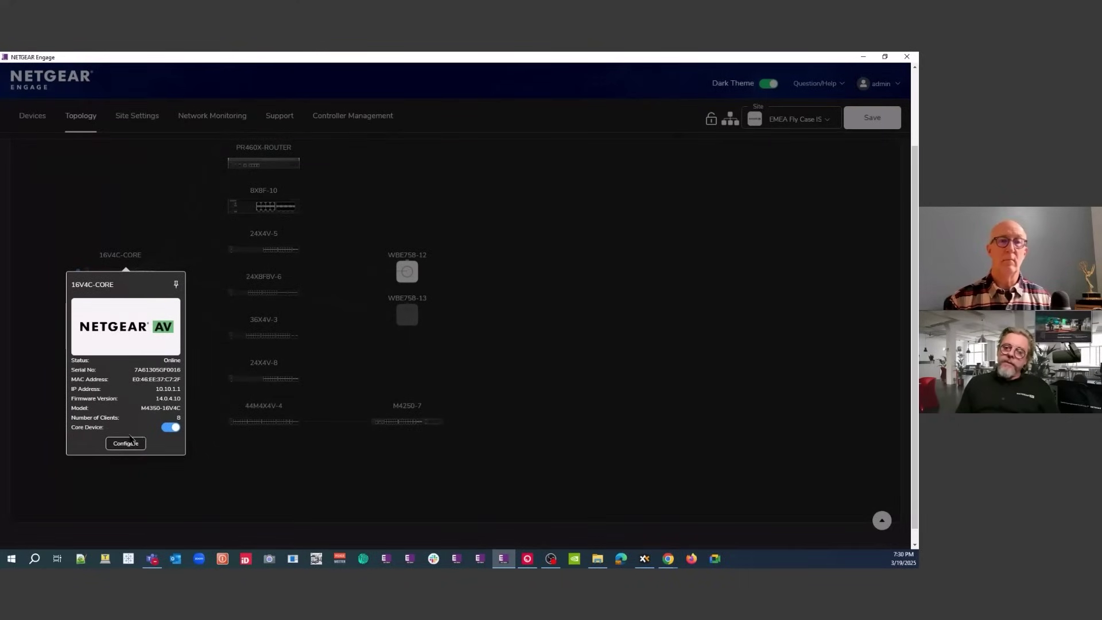
{"action": "left_click", "coordinate": [130, 443]}
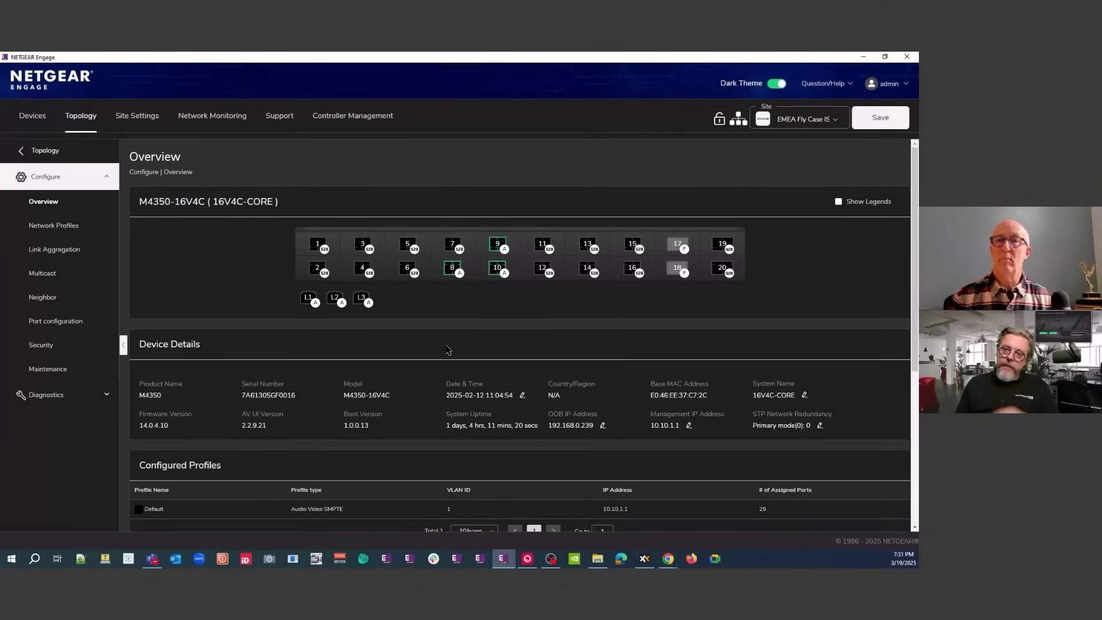
Step: Show the 16V4C-CORE Network Profiles page with the Default profile, VLAN 1 and Auto-Trunk on
{"action": "left_click", "coordinate": [51, 228]}
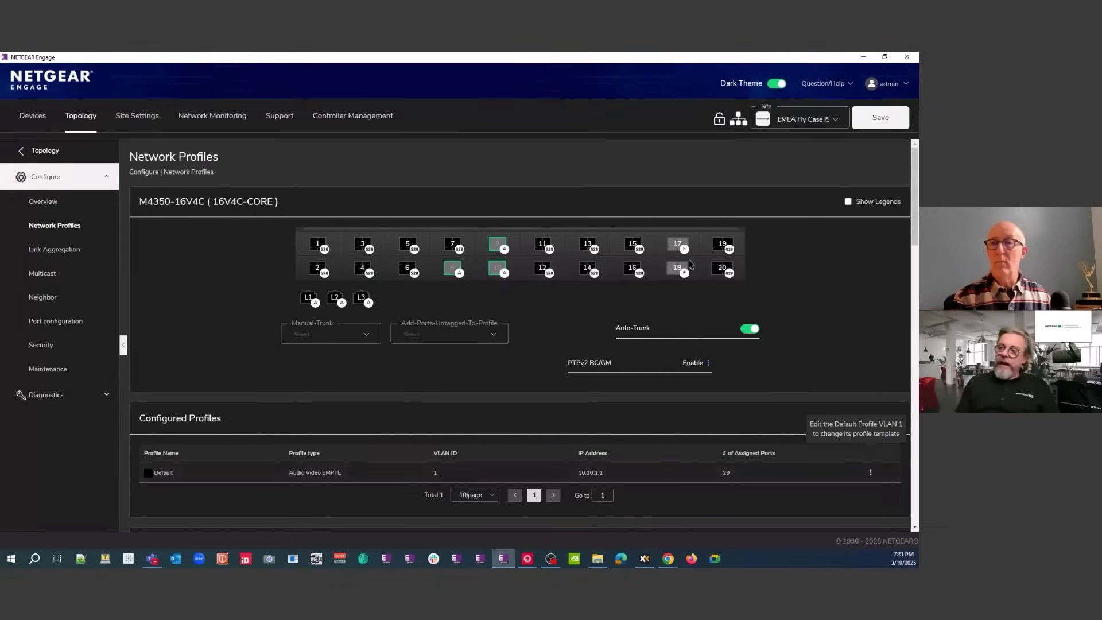
Step: Open the core switch's PTPv2 BC/GM settings and confirm AES67, Two-Step clock and Master grandmaster role
{"action": "left_click", "coordinate": [708, 363]}
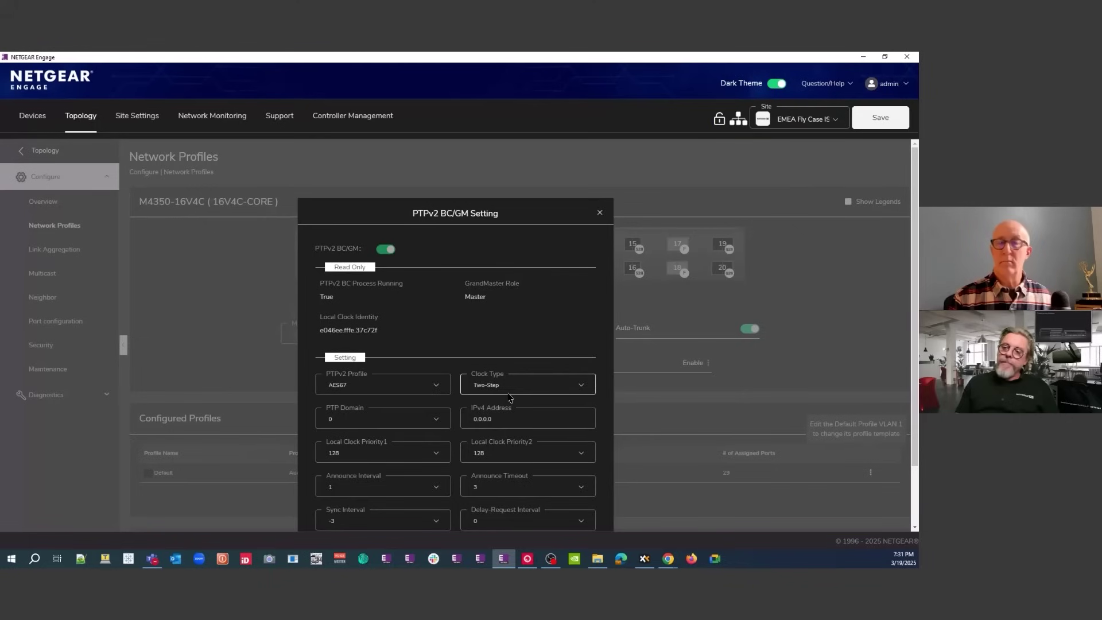
{"action": "scroll", "coordinate": [509, 397], "scroll_direction": "down", "scroll_amount": 1}
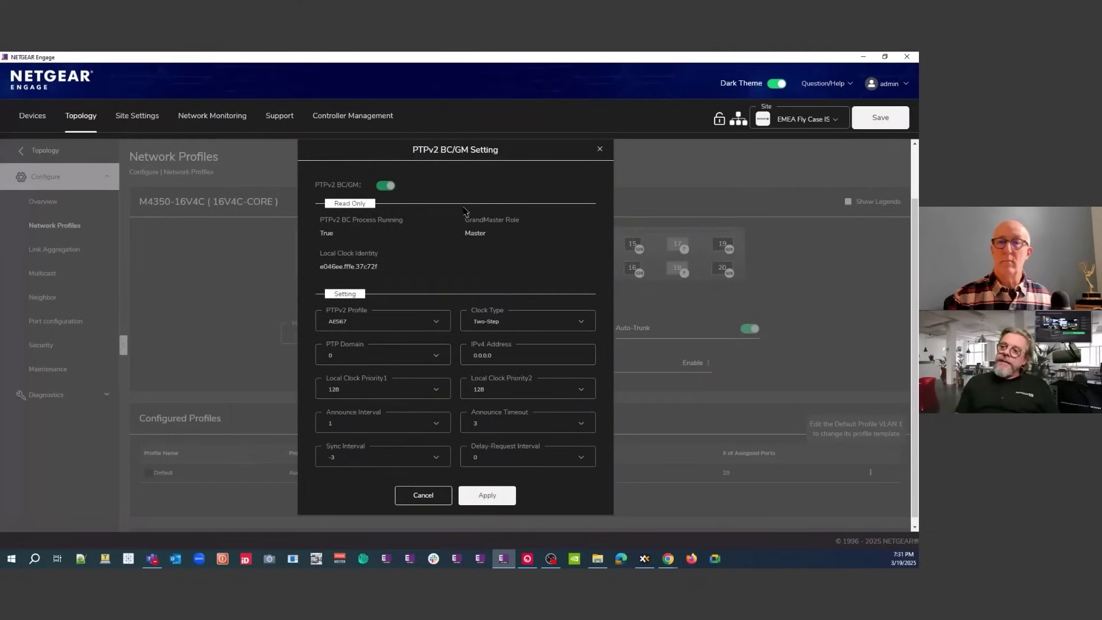
{"action": "left_click_drag", "start_coordinate": [491, 235], "coordinate": [464, 233]}
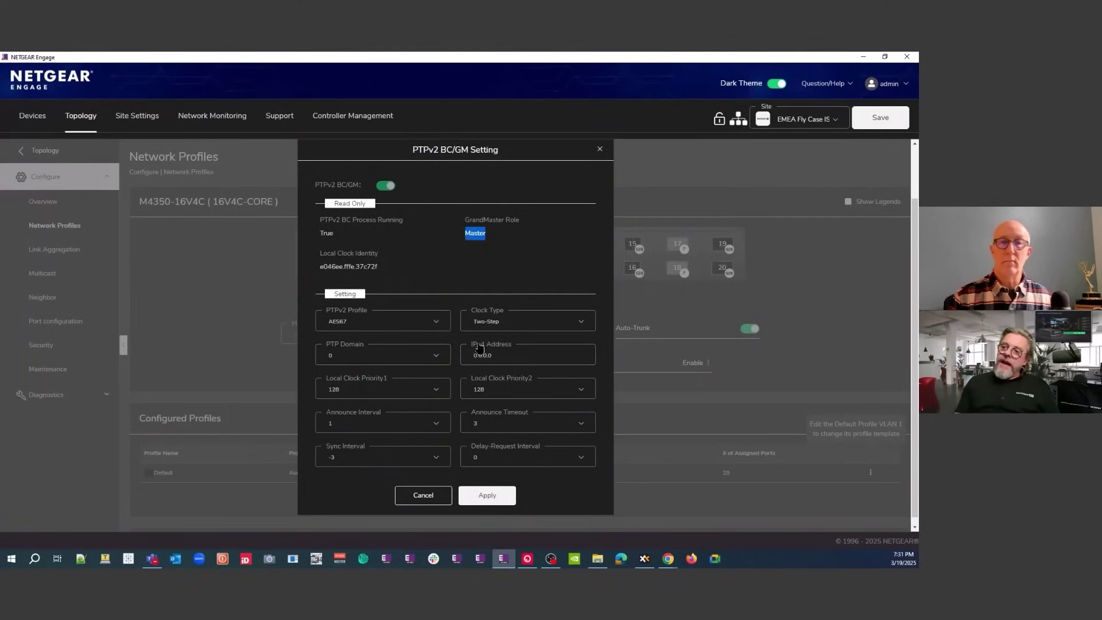